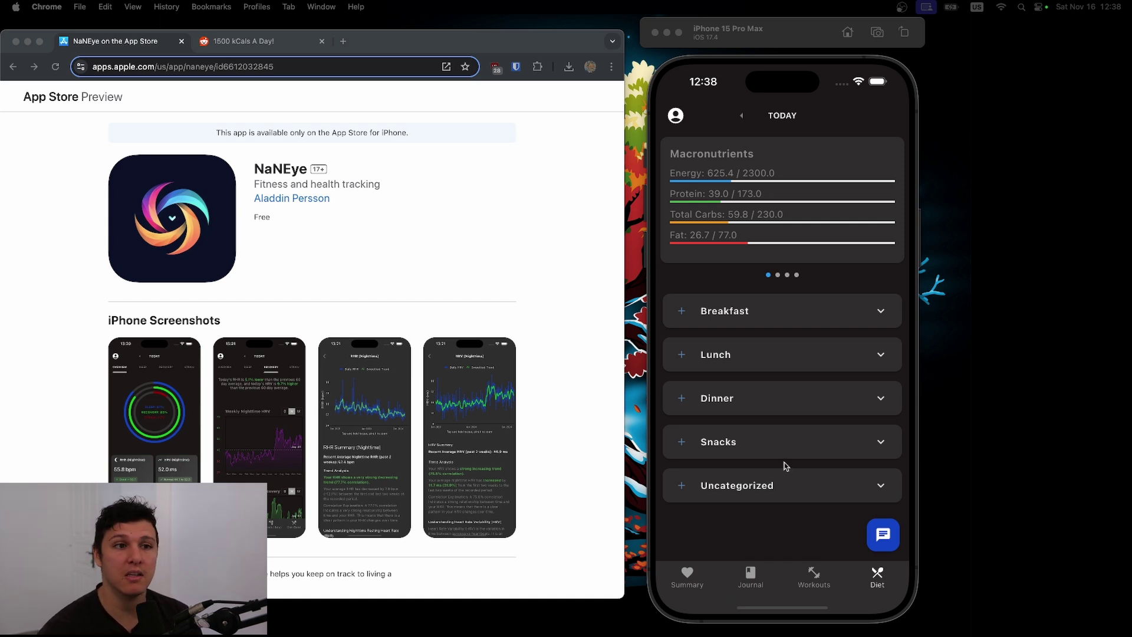
Step: Review the diet macronutrients and micronutrients logged from Nov 13 to Nov 15, and return to today's log
left_click(807, 547)
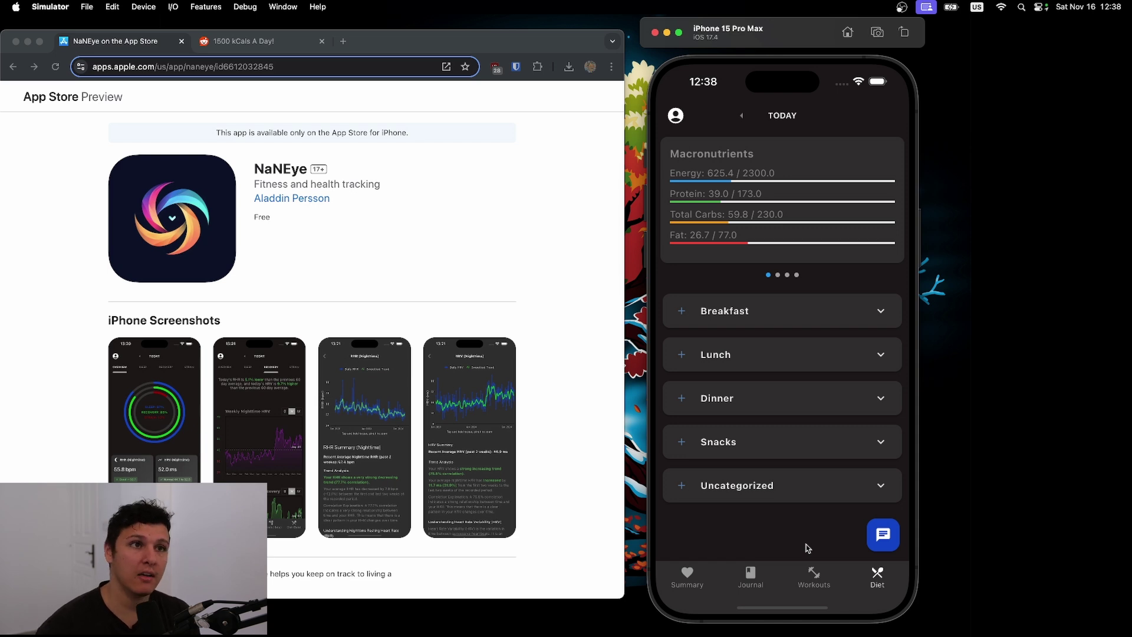
left_click(741, 115)
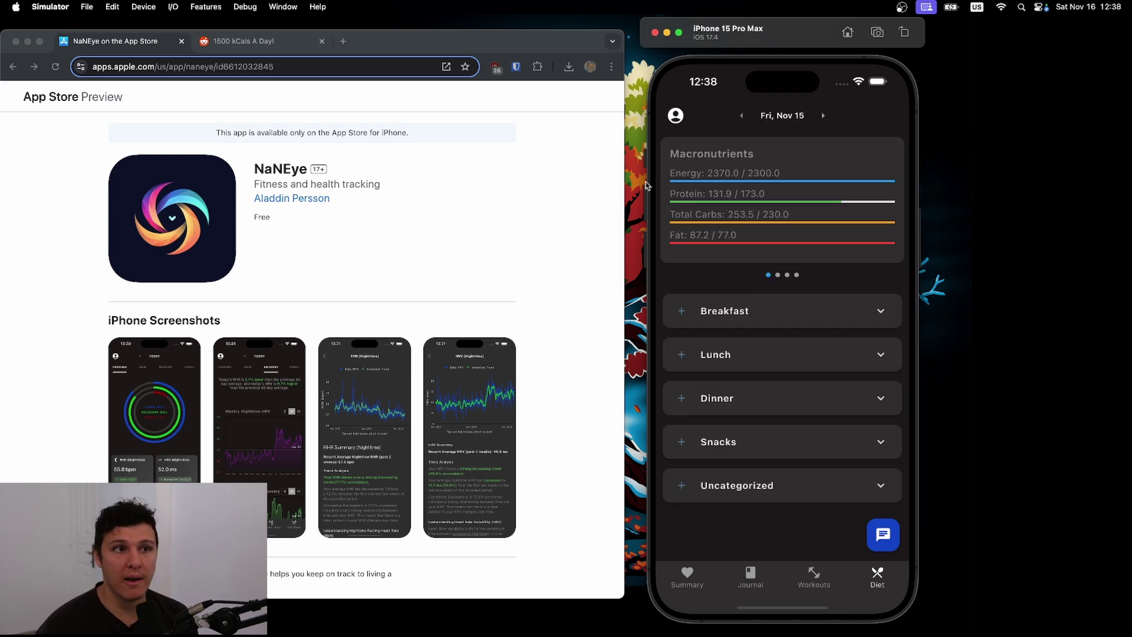
left_click(741, 115)
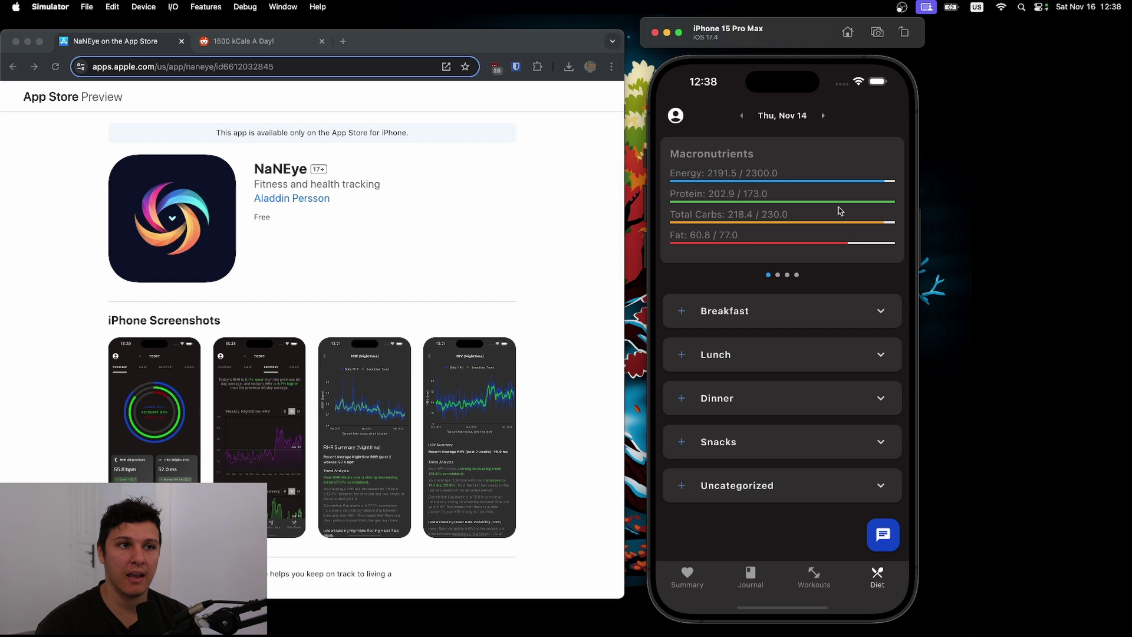
left_click_drag(839, 212, 734, 214)
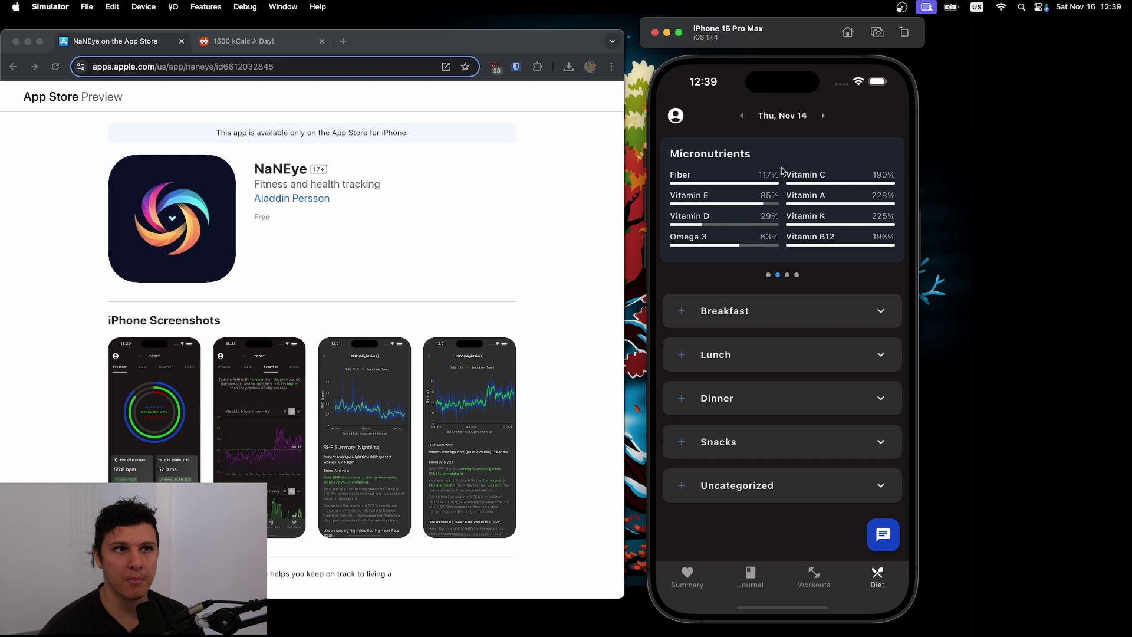
left_click(741, 115)
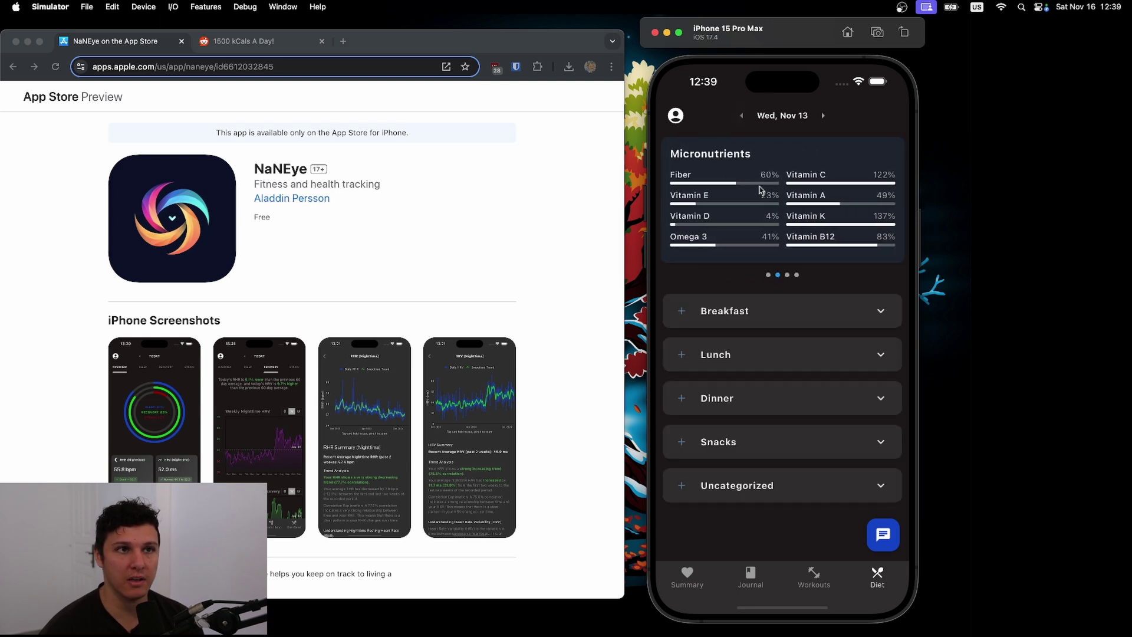
left_click(823, 116)
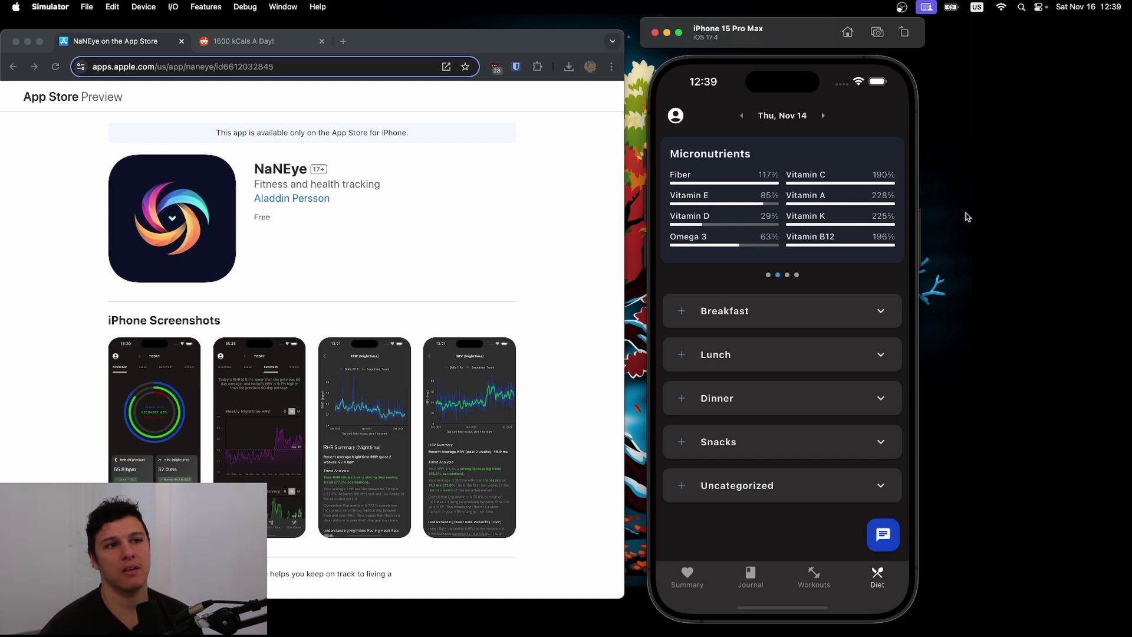
left_click_drag(817, 202, 943, 202)
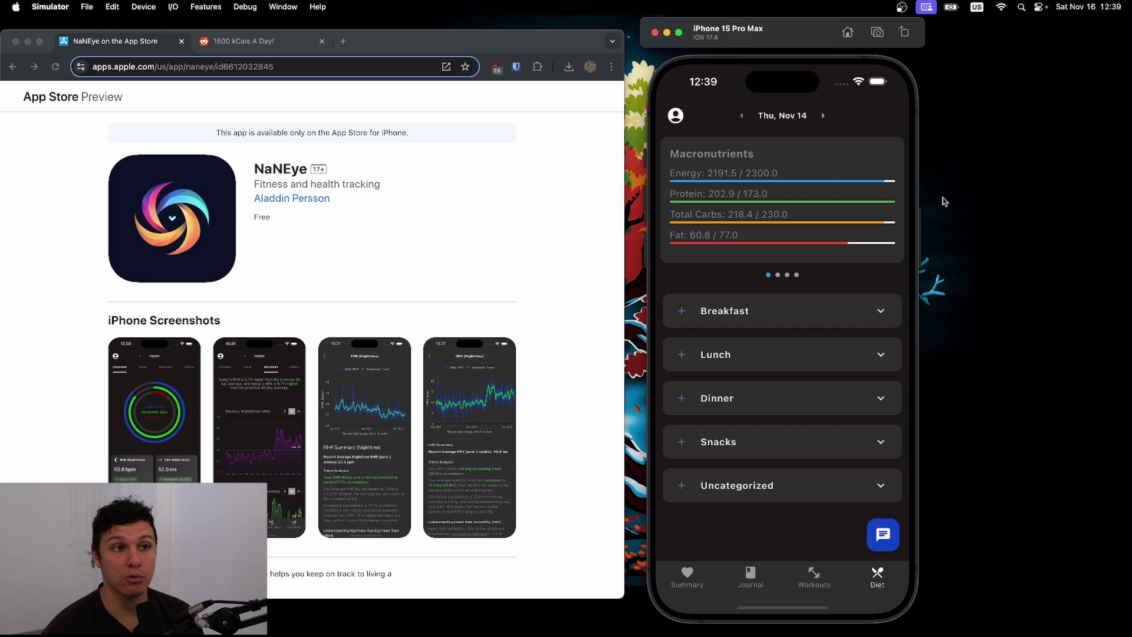
left_click(822, 115)
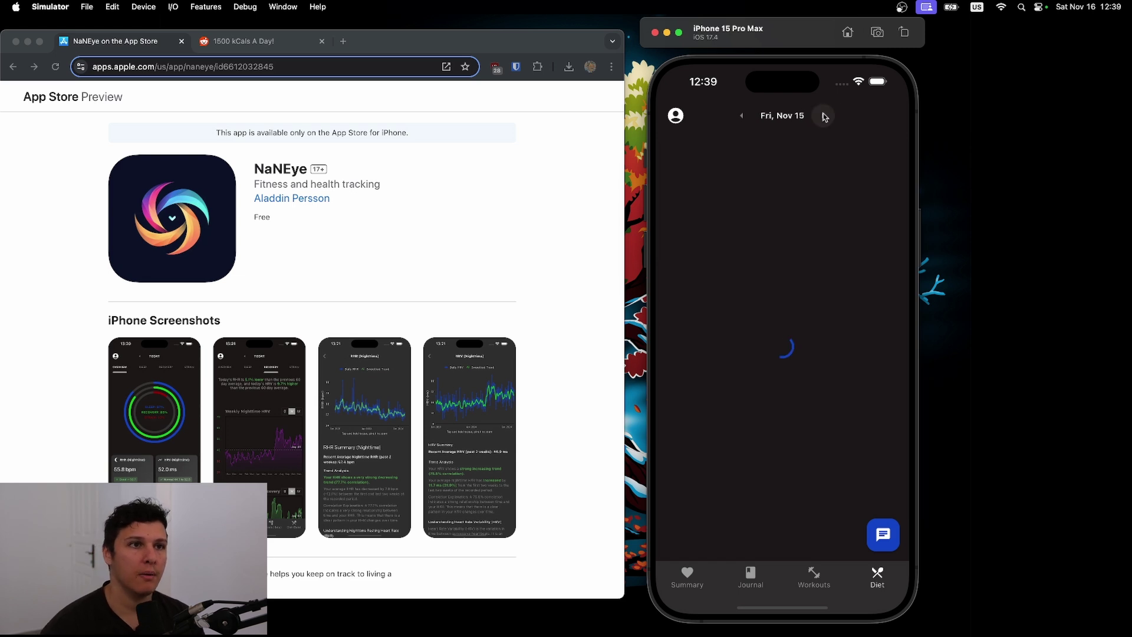
left_click(823, 116)
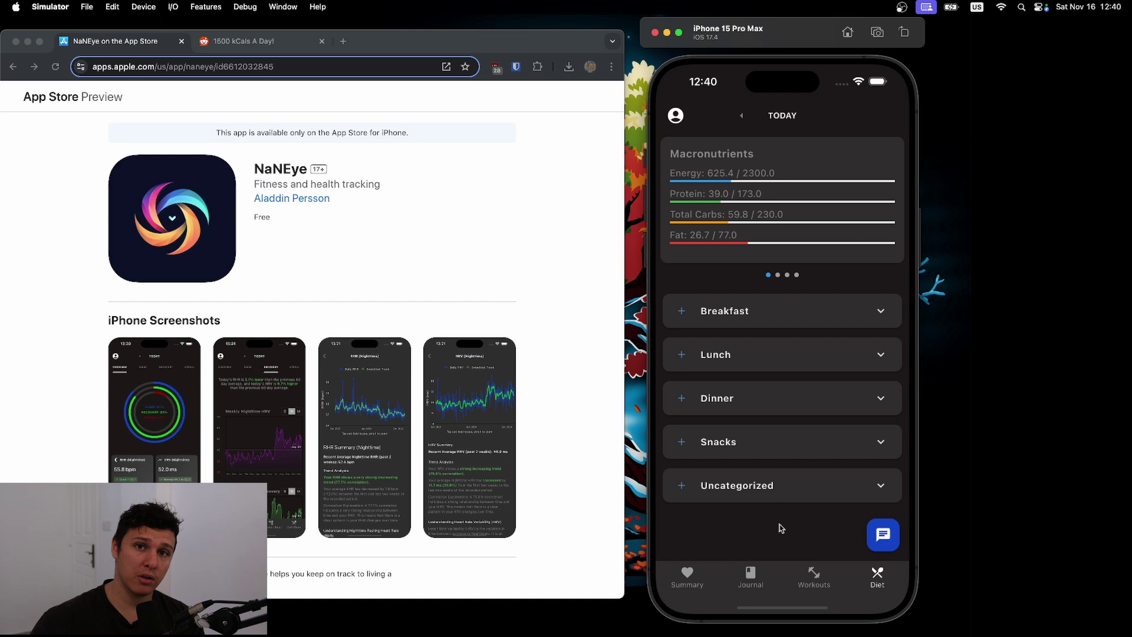
Step: Search the breakfast foods for "cashews, raws" and view the quantity entry for Cashews, Raw without adding it
left_click(883, 534)
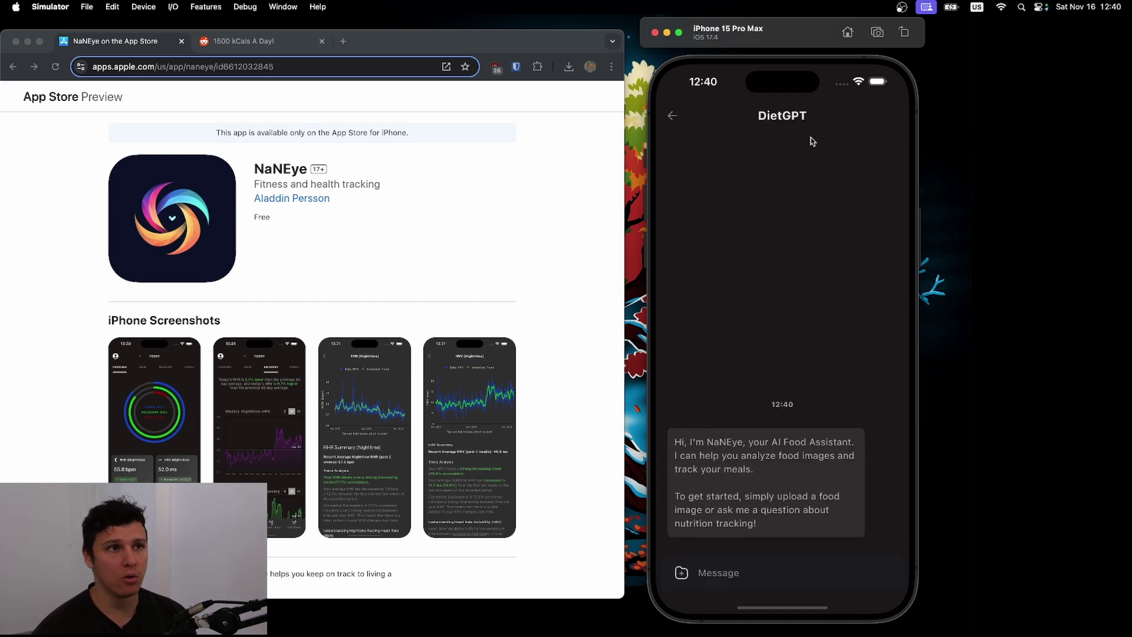
left_click(683, 117)
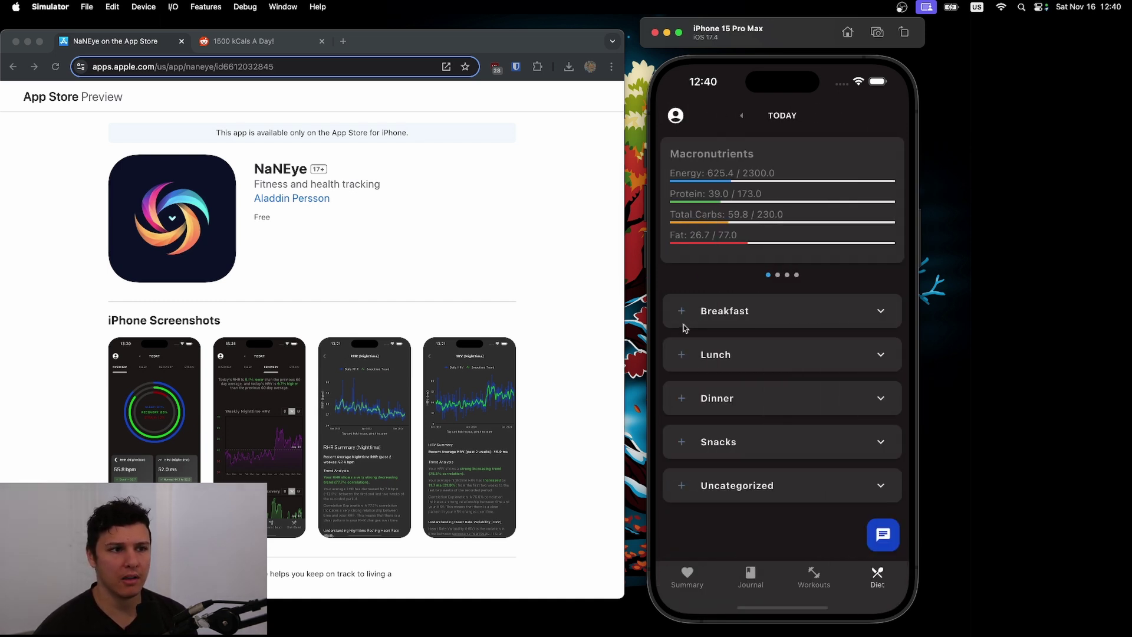
left_click(684, 312)
left_click(751, 291)
type("cash")
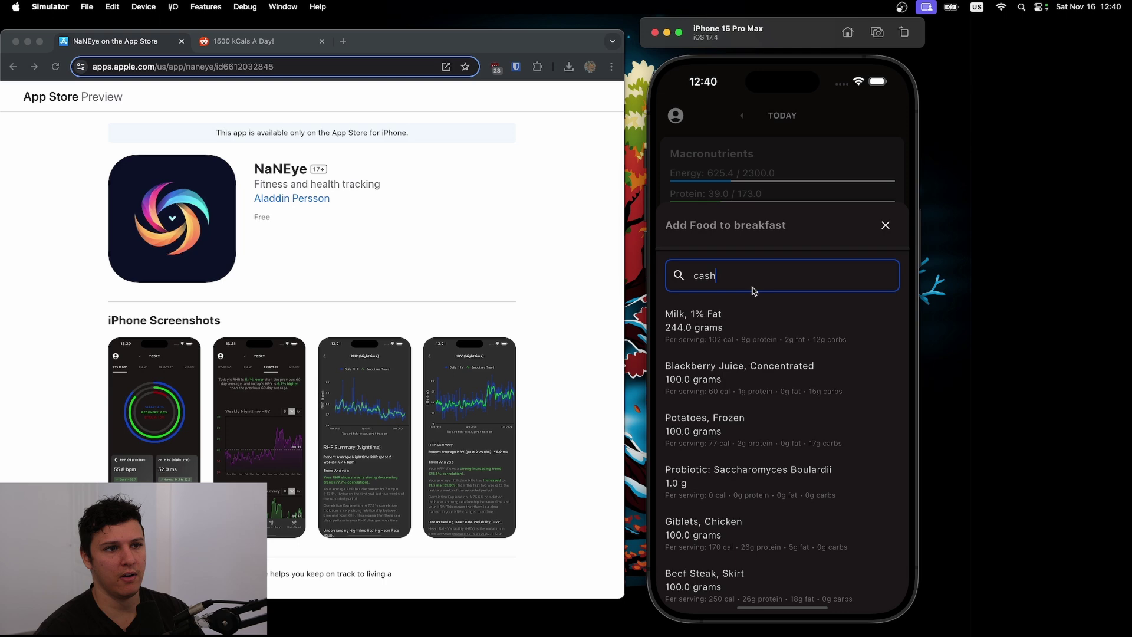
type("ews, raws")
double_click(751, 290)
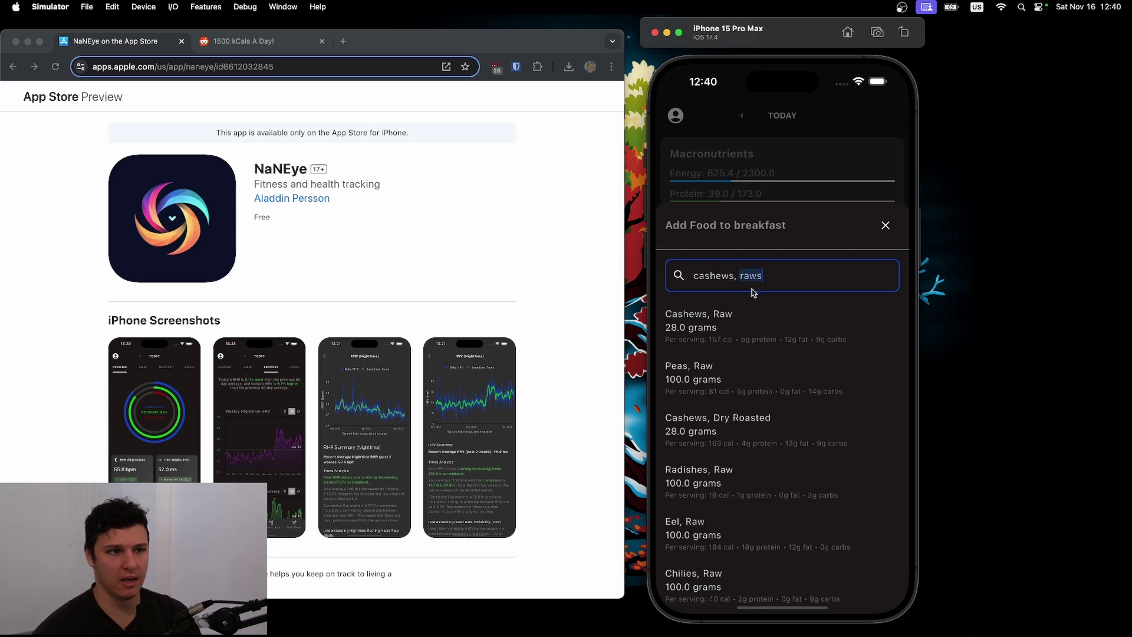
left_click(790, 341)
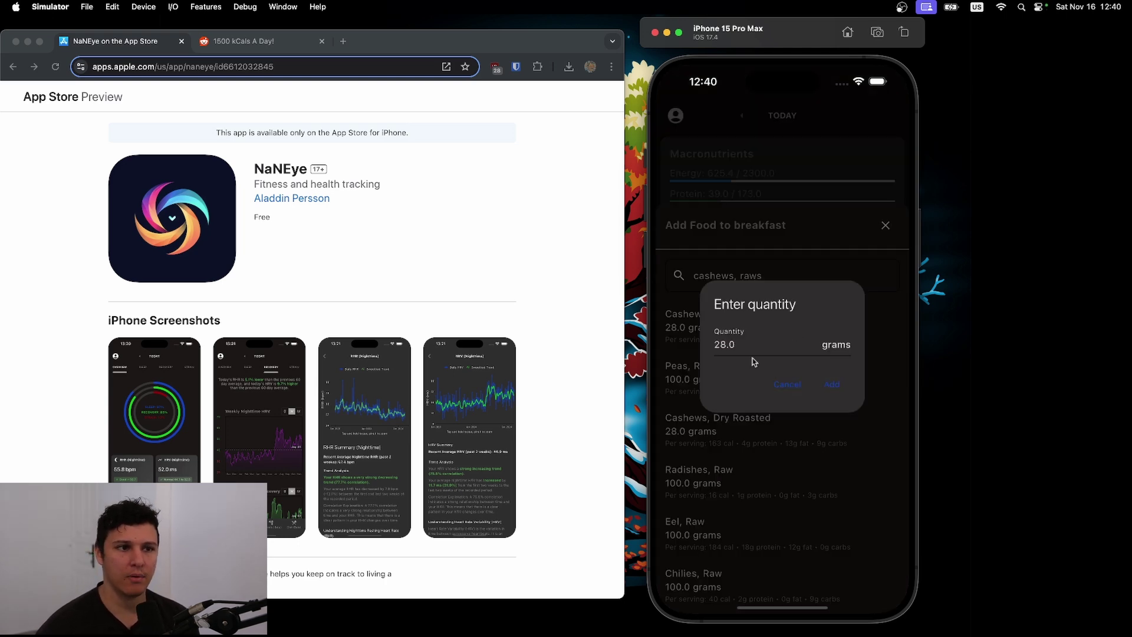
left_click(786, 380)
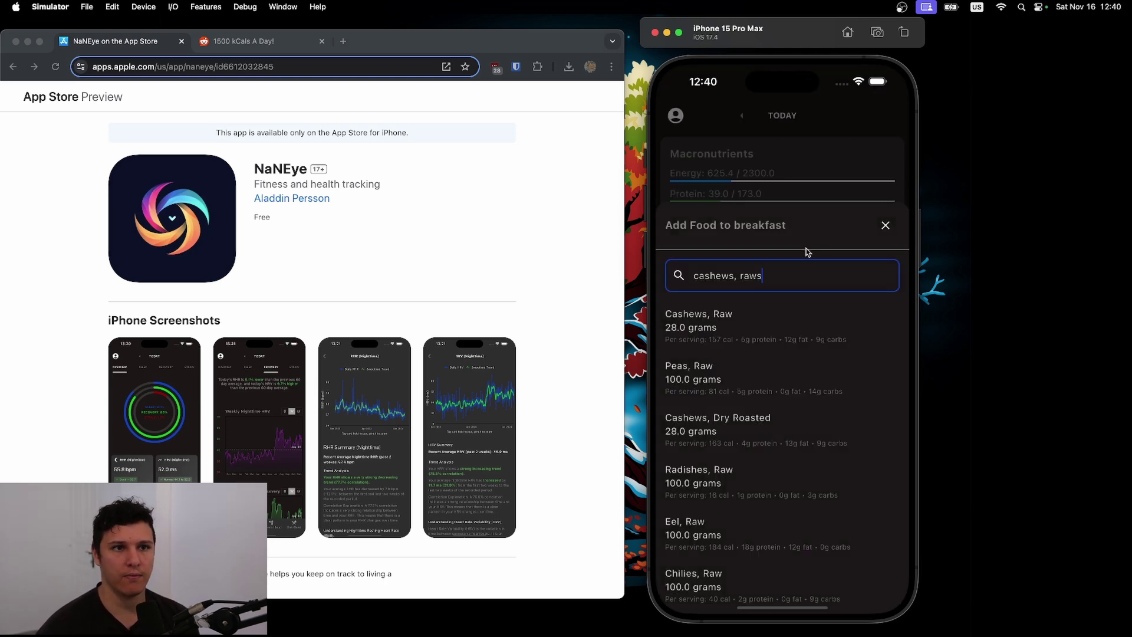
left_click(886, 225)
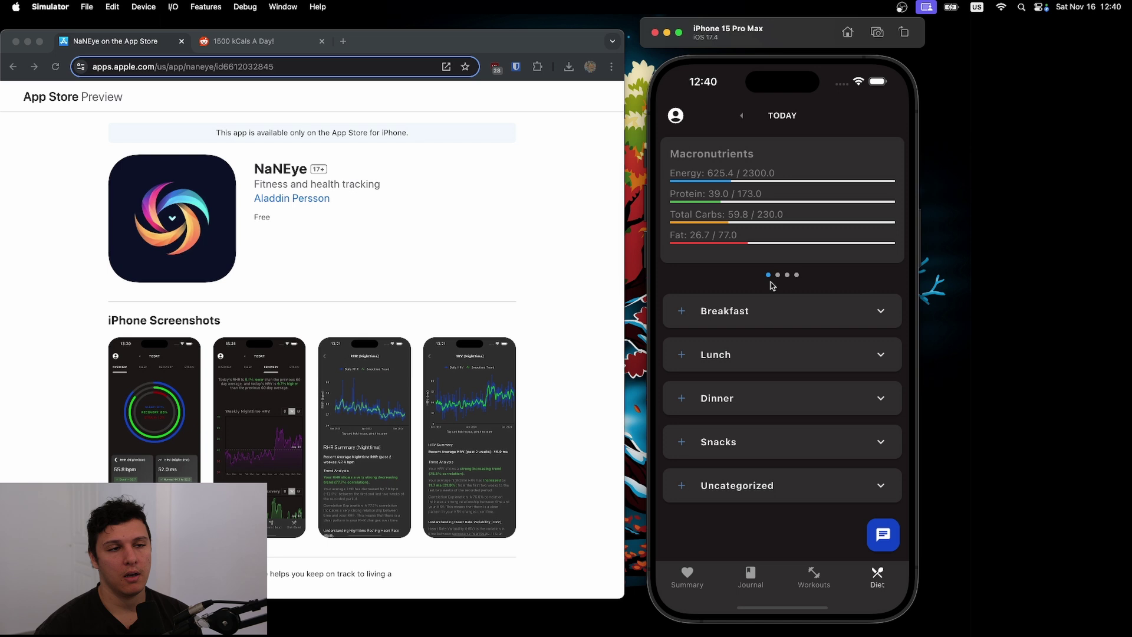
Step: Attach the sweet and sour chicken plate photo from the photo library to a DietGPT message
left_click(881, 534)
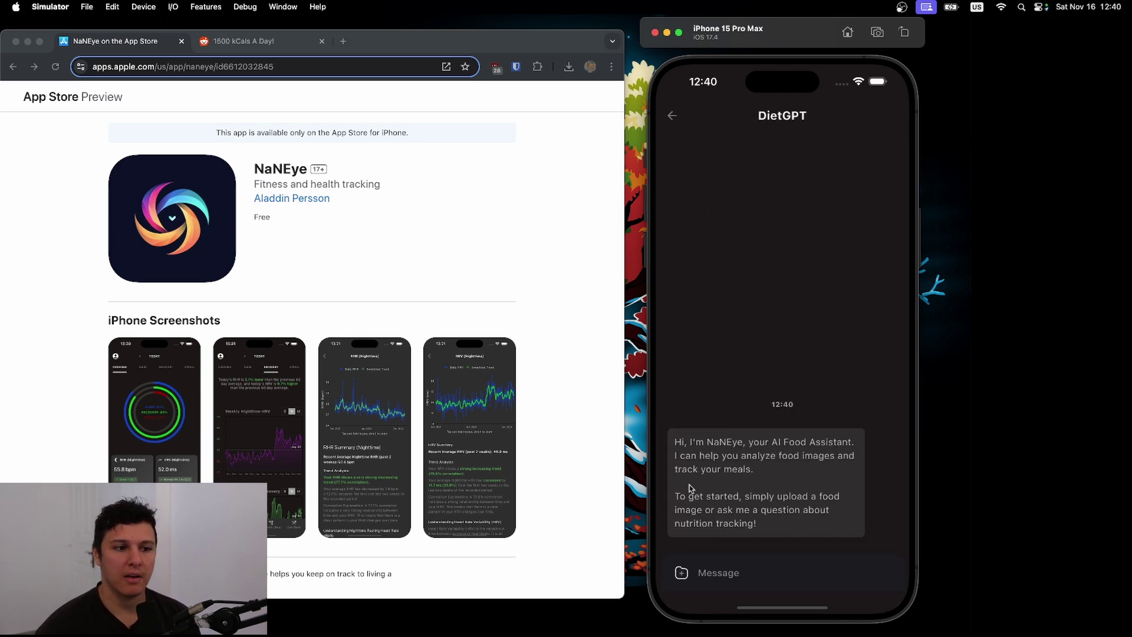
left_click(681, 574)
left_click(717, 482)
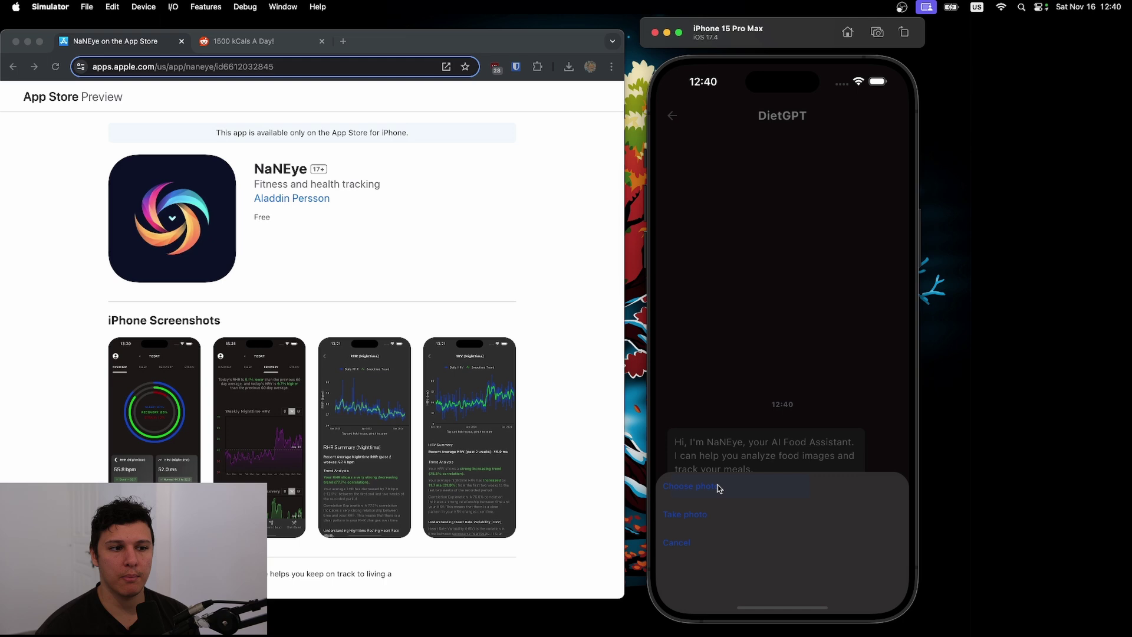
left_click(736, 218)
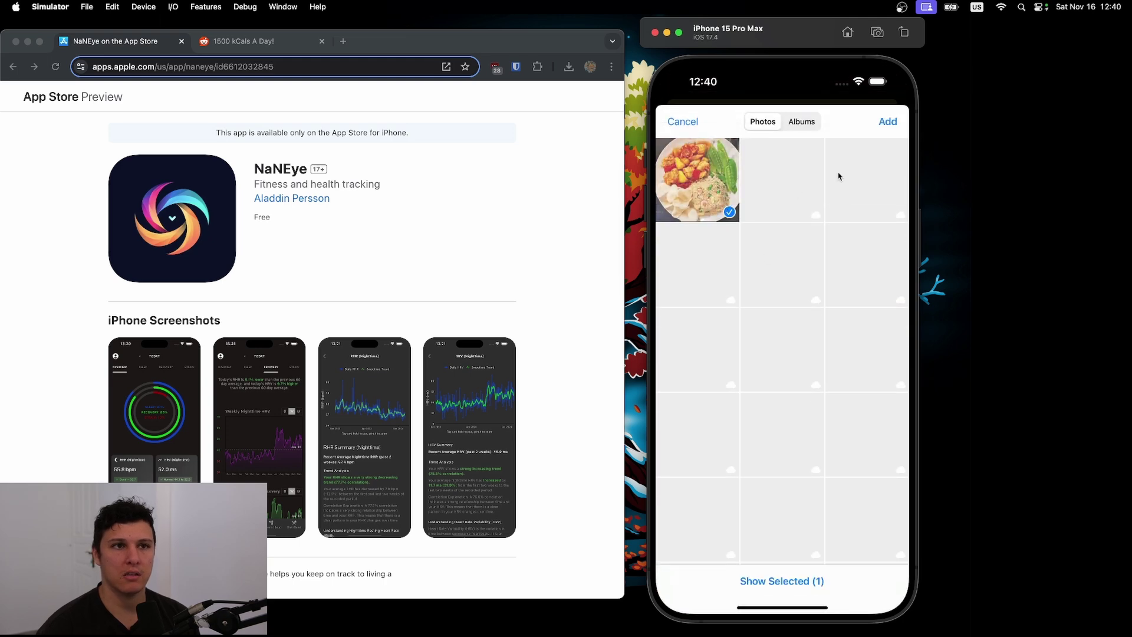
left_click(887, 122)
Step: Switch to the 1500 kCals A Day! Reddit page in Chrome and examine the sweet and sour chicken post and community description
left_click(277, 42)
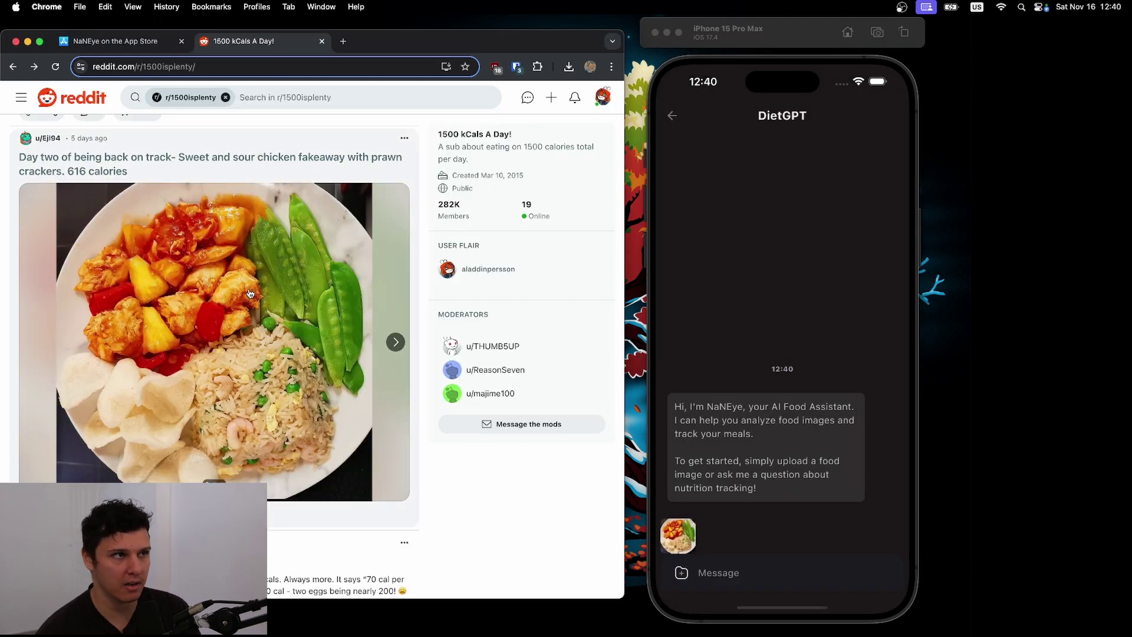
scroll(250, 293, "up", 1)
scroll(250, 293, "down", 1)
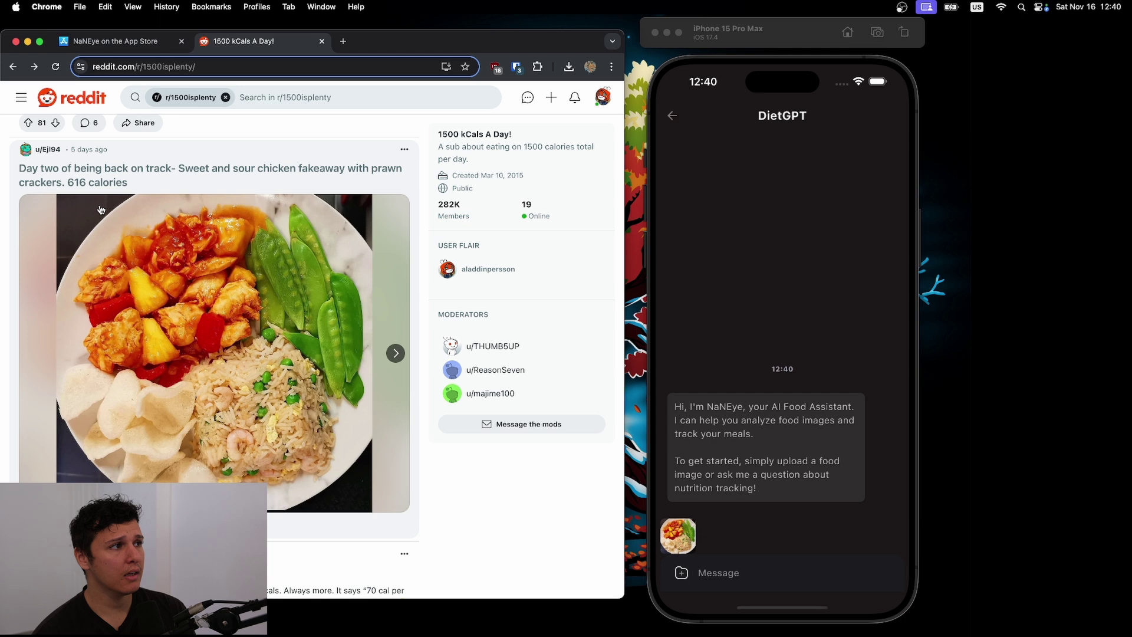
left_click_drag(492, 174, 495, 158)
left_click(495, 158)
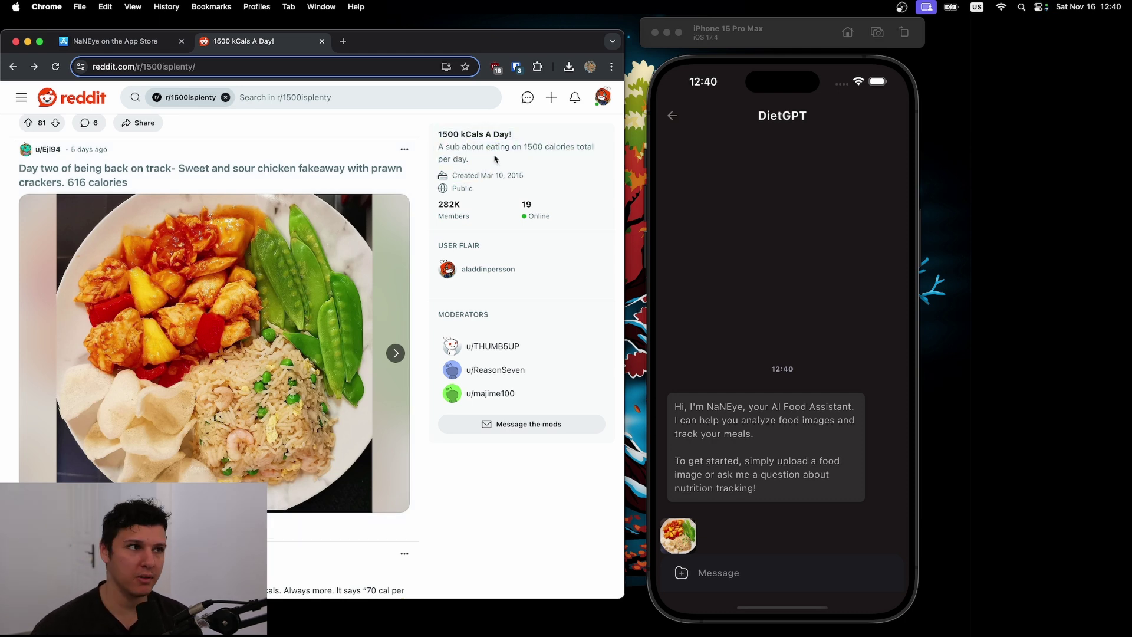
left_click_drag(438, 137, 529, 135)
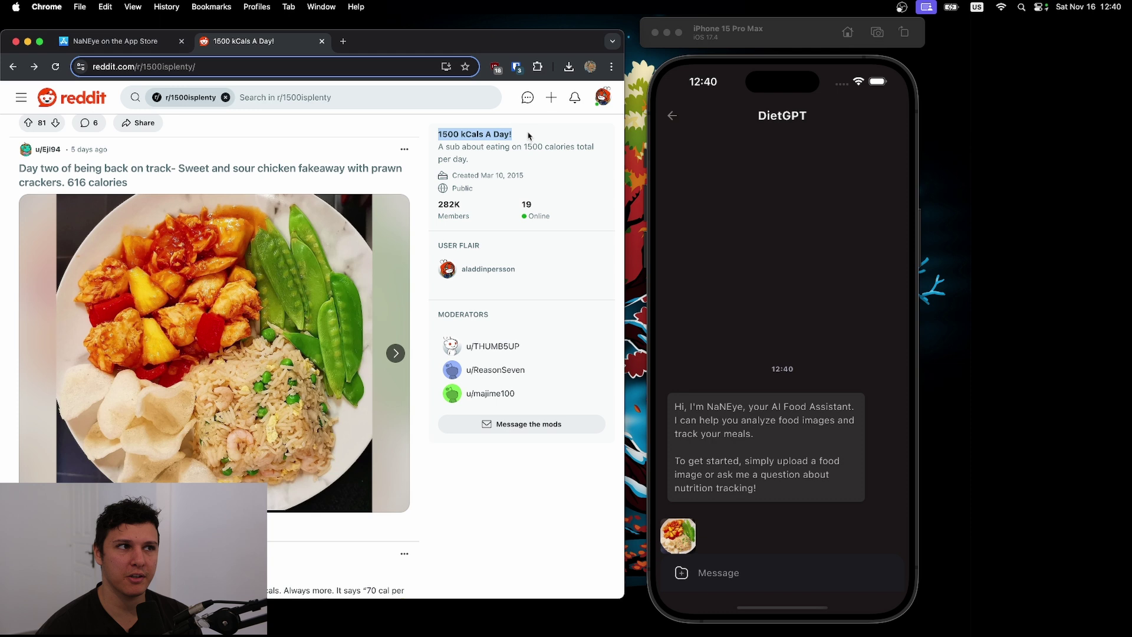
left_click(529, 136)
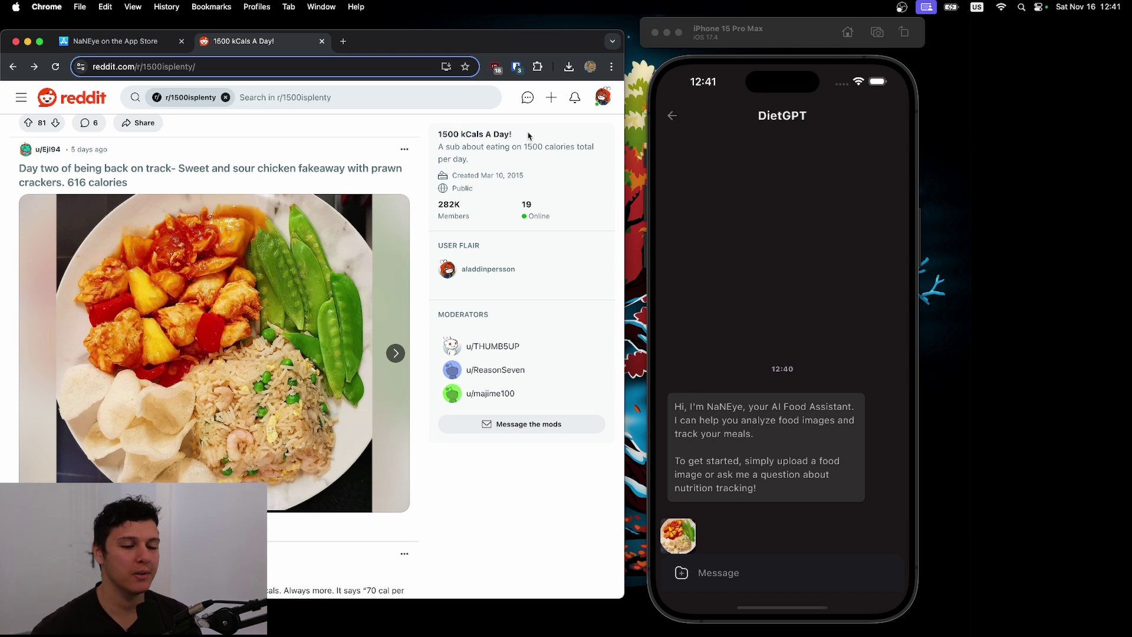
left_click_drag(528, 135, 470, 157)
left_click(437, 135)
left_click(470, 158)
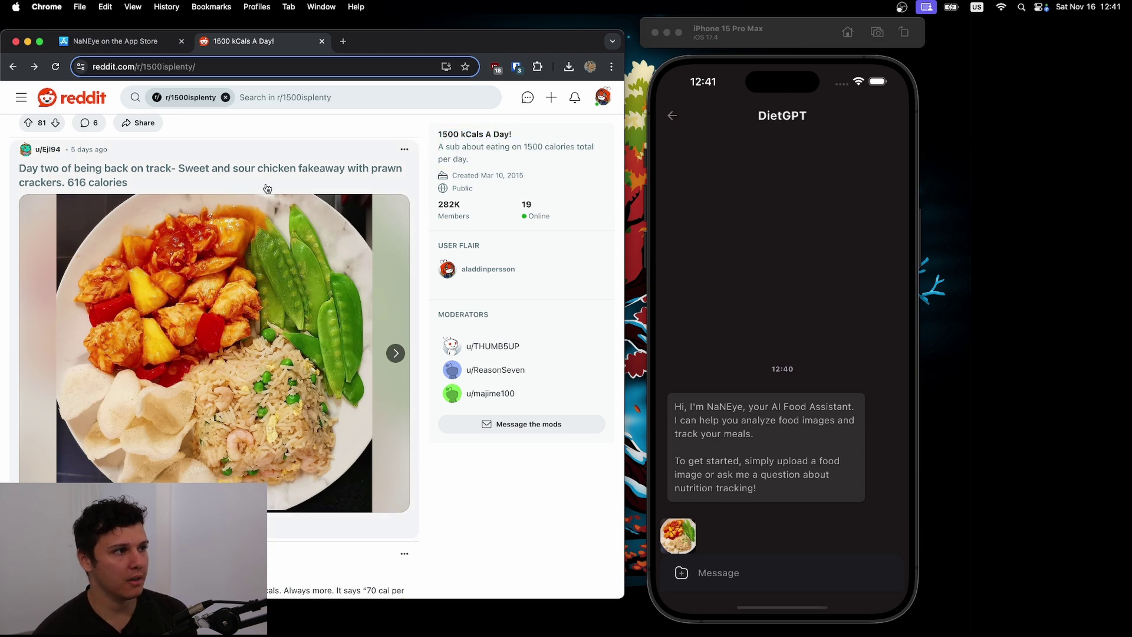
scroll(239, 233, "down", 1)
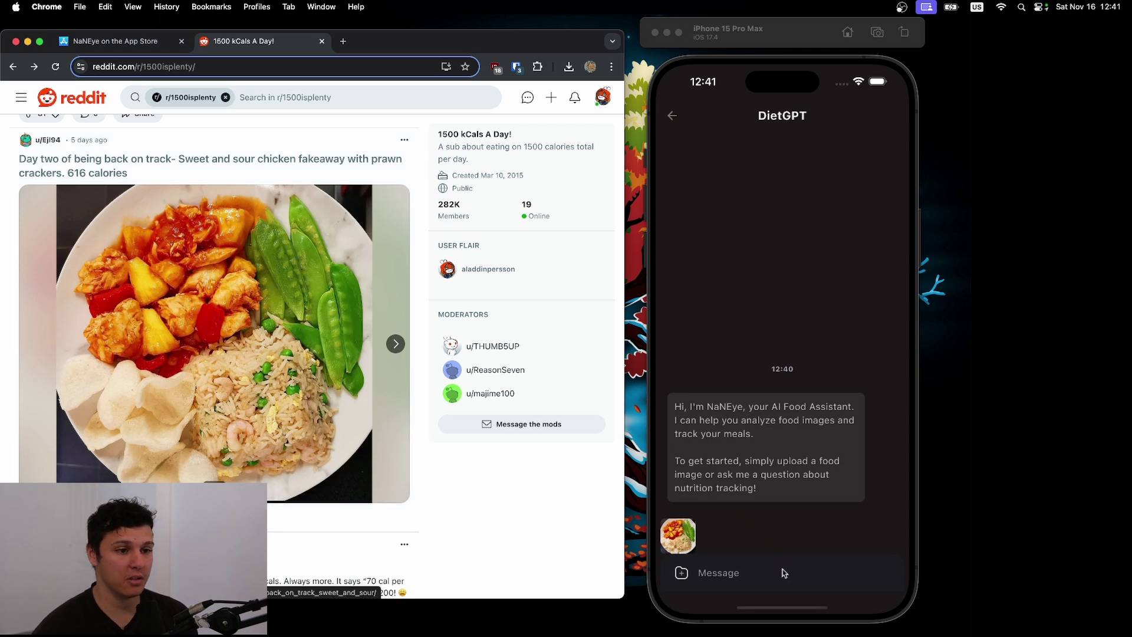
Step: Return to the Simulator and send DietGPT the attached meal photo with the message "Analyze"
left_click(760, 576)
type("Analy")
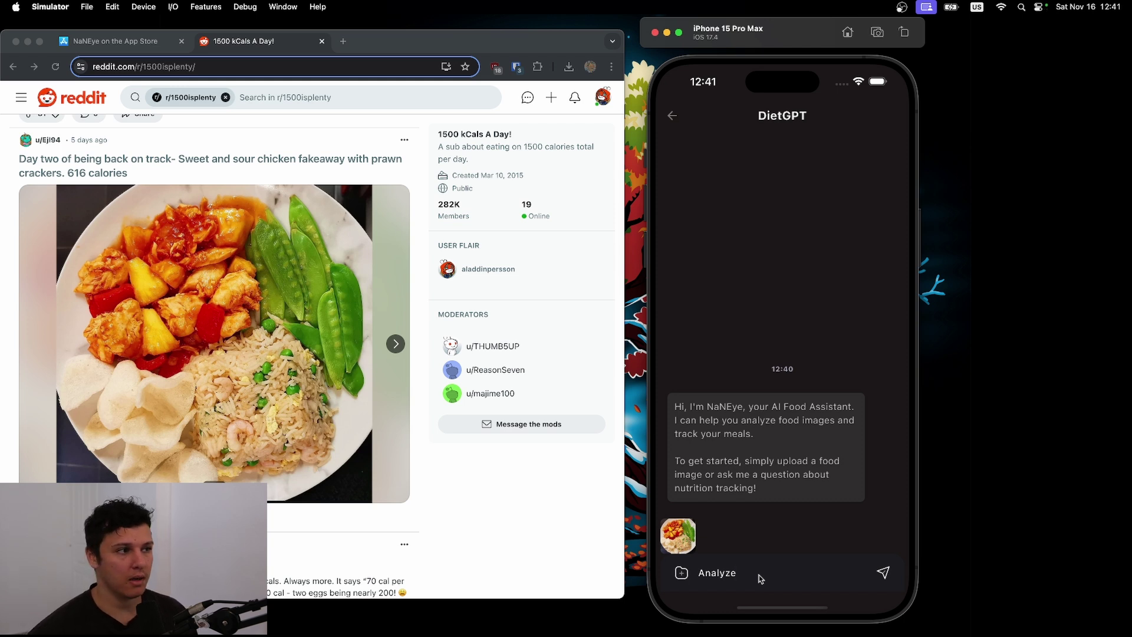
type("ze")
key("Return")
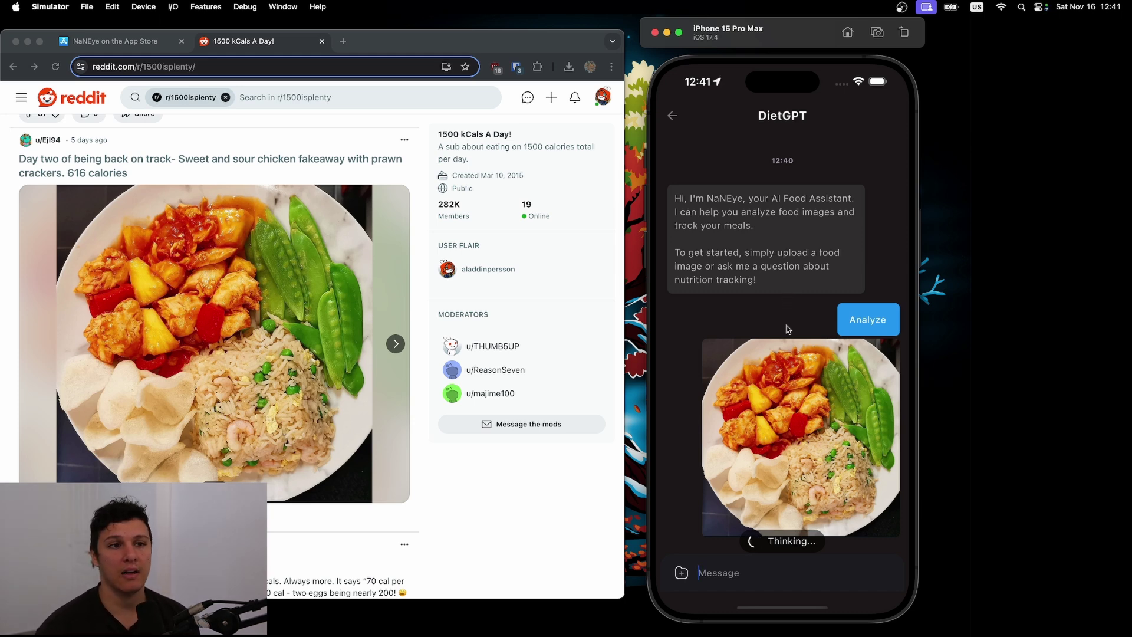
Step: Examine DietGPT's meal analysis, including each food's portion, calories, macros and match percentage, and the total nutrition
left_click_drag(788, 308, 789, 404)
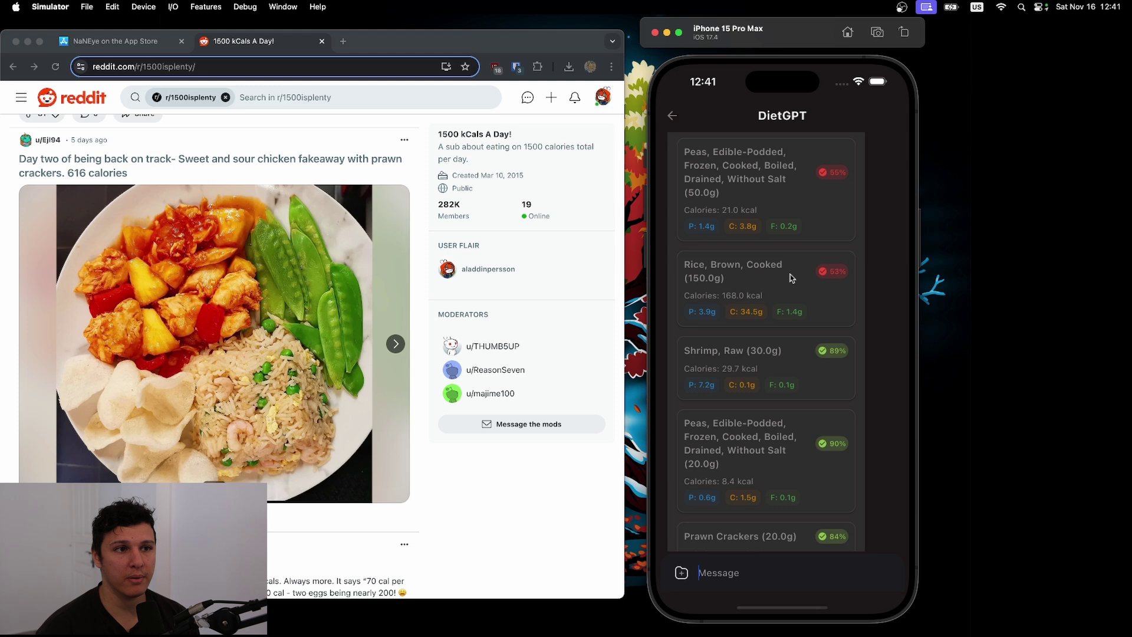
left_click_drag(788, 279, 787, 426)
left_click_drag(811, 294, 805, 464)
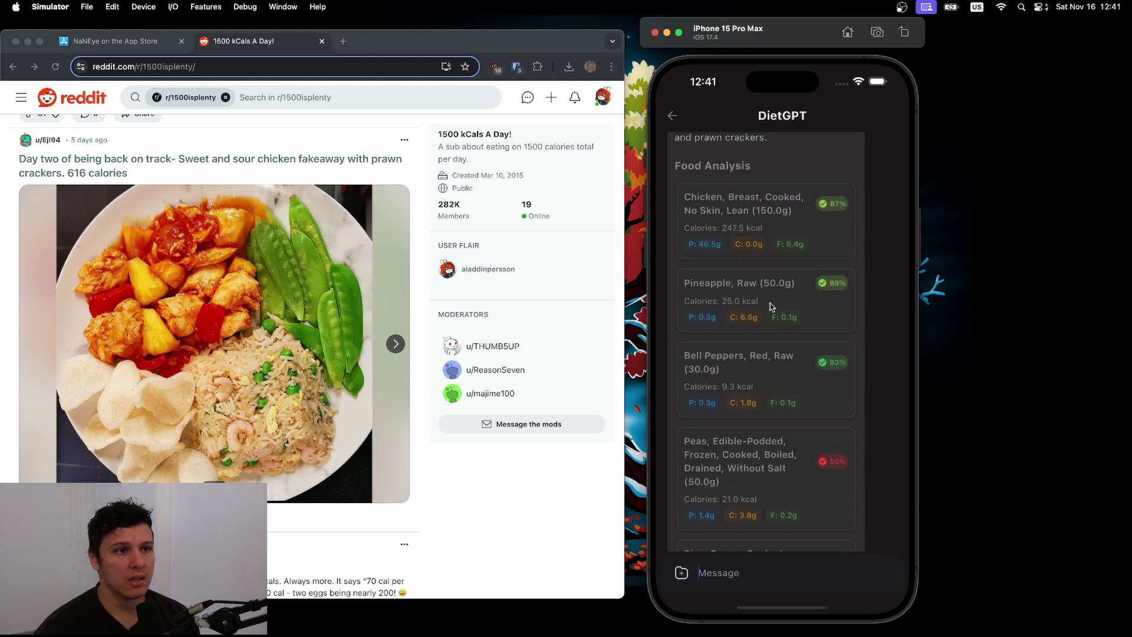
left_click_drag(778, 294, 803, 298)
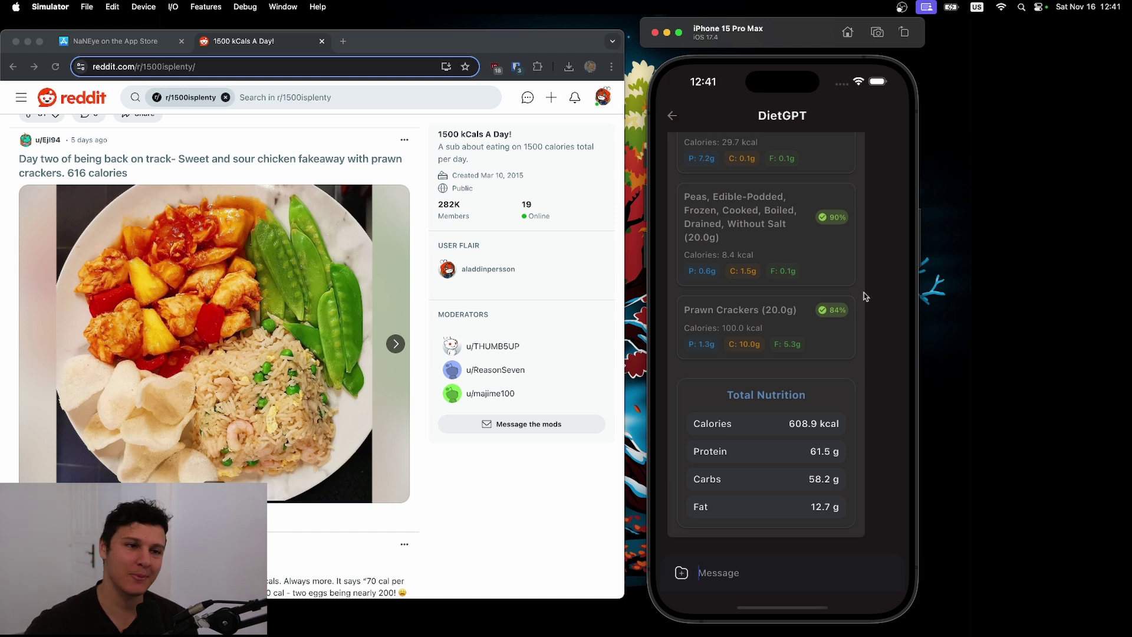
scroll(863, 296, "up", 2)
scroll(854, 324, "down", 2)
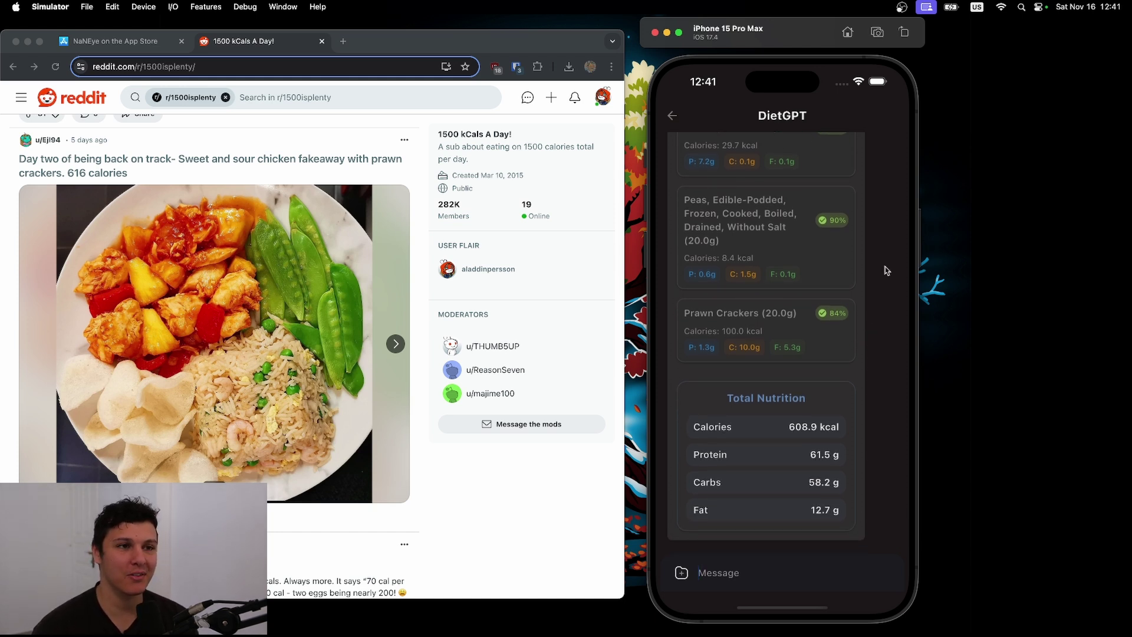
scroll(867, 318, "up", 10)
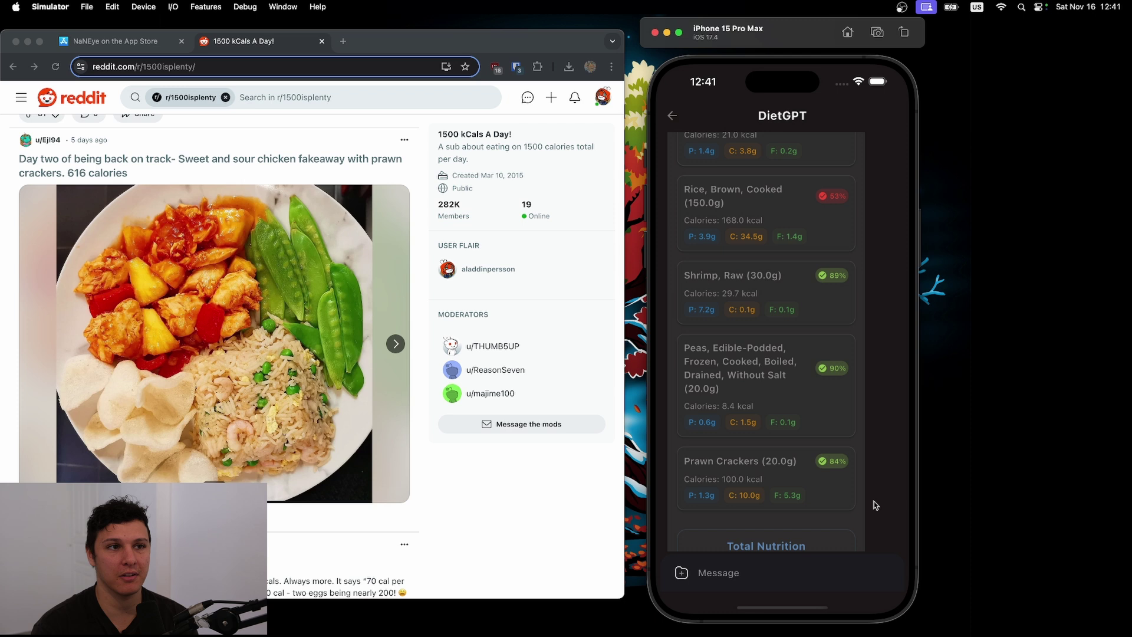
scroll(878, 360, "up", 5)
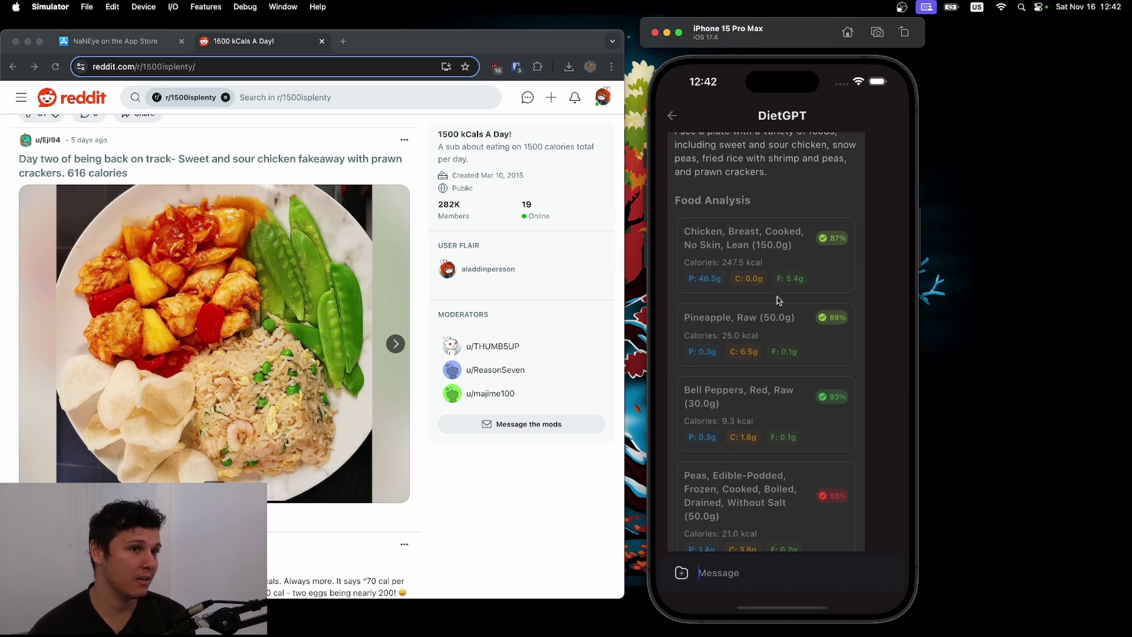
scroll(769, 265, "down", 1)
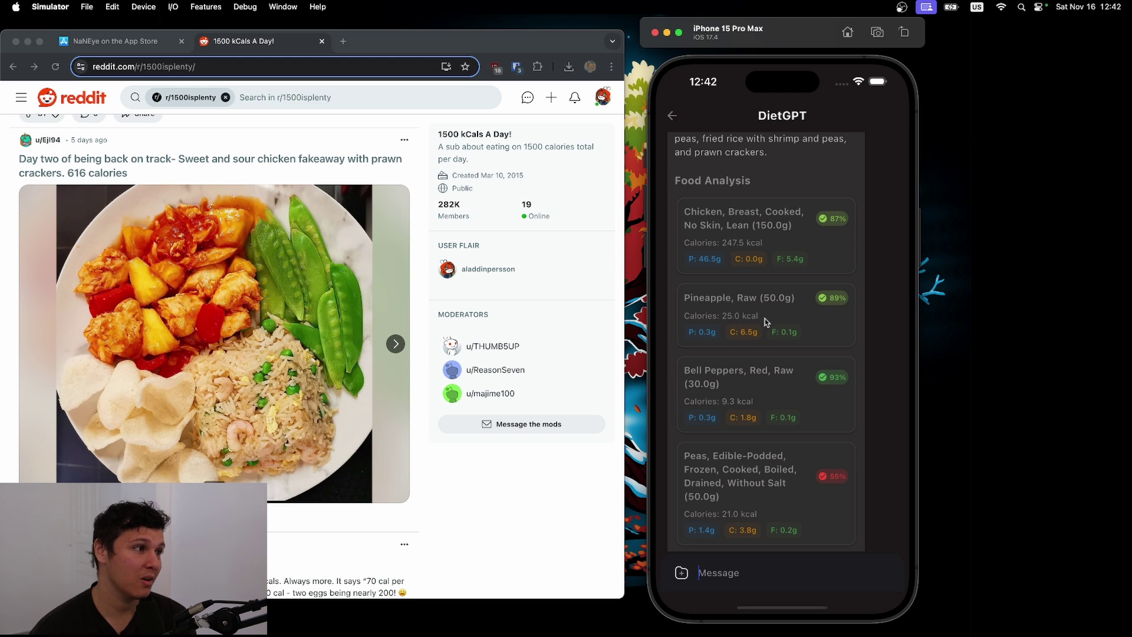
Step: Compare each food entry in DietGPT's analysis, from chicken breast to prawn crackers and the total nutrition, with the meal photo in the Reddit post
scroll(757, 331, "down", 3)
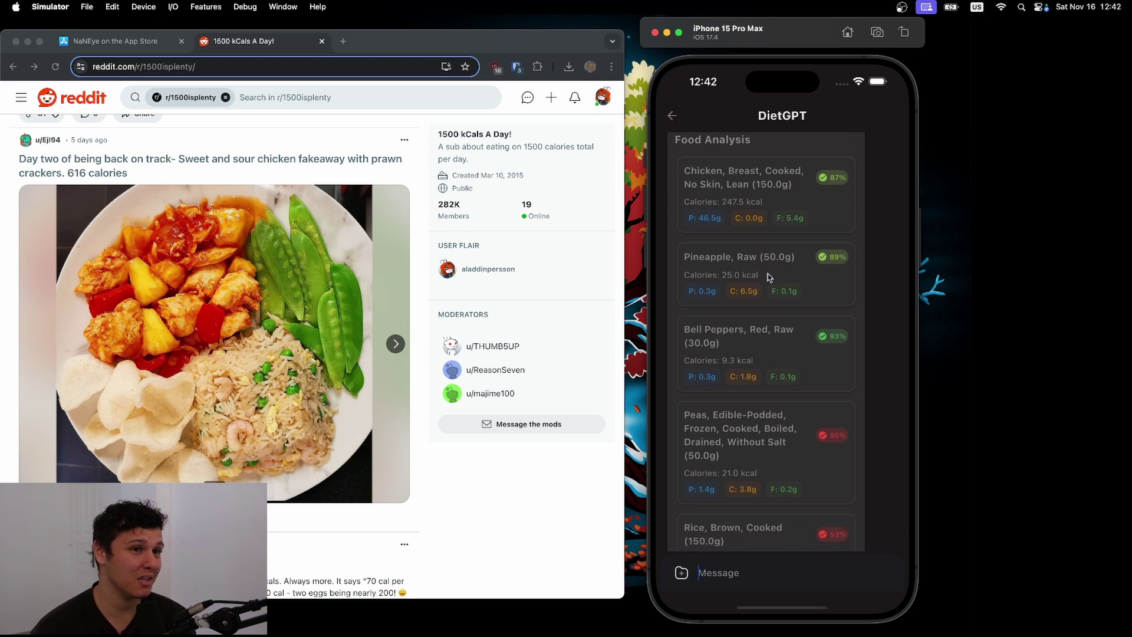
scroll(763, 236, "down", 5)
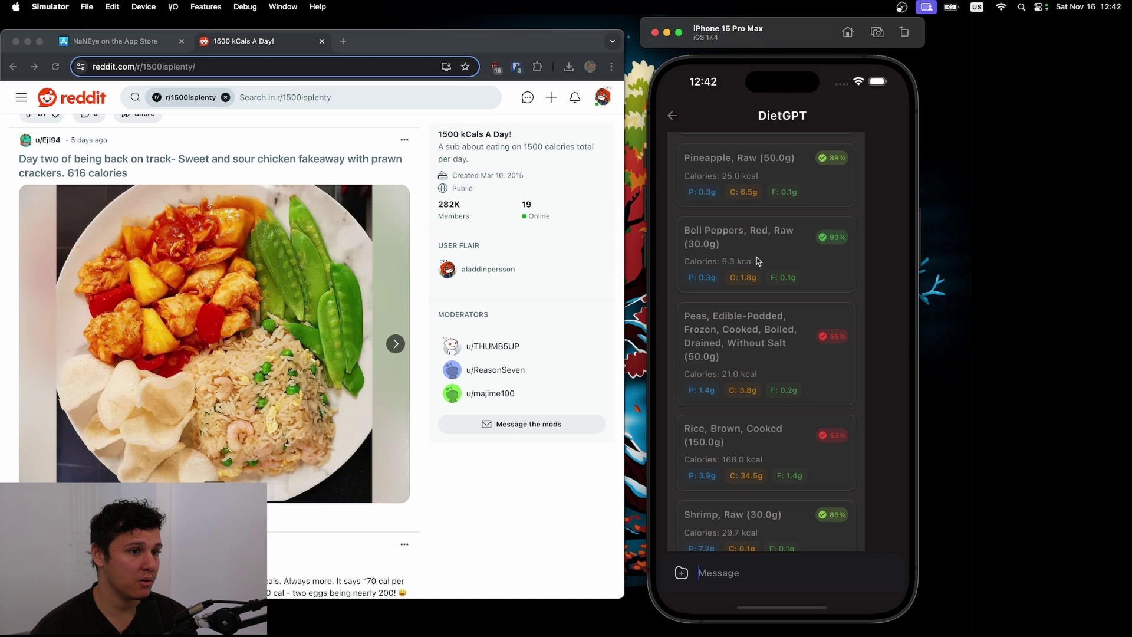
scroll(759, 324, "up", 5)
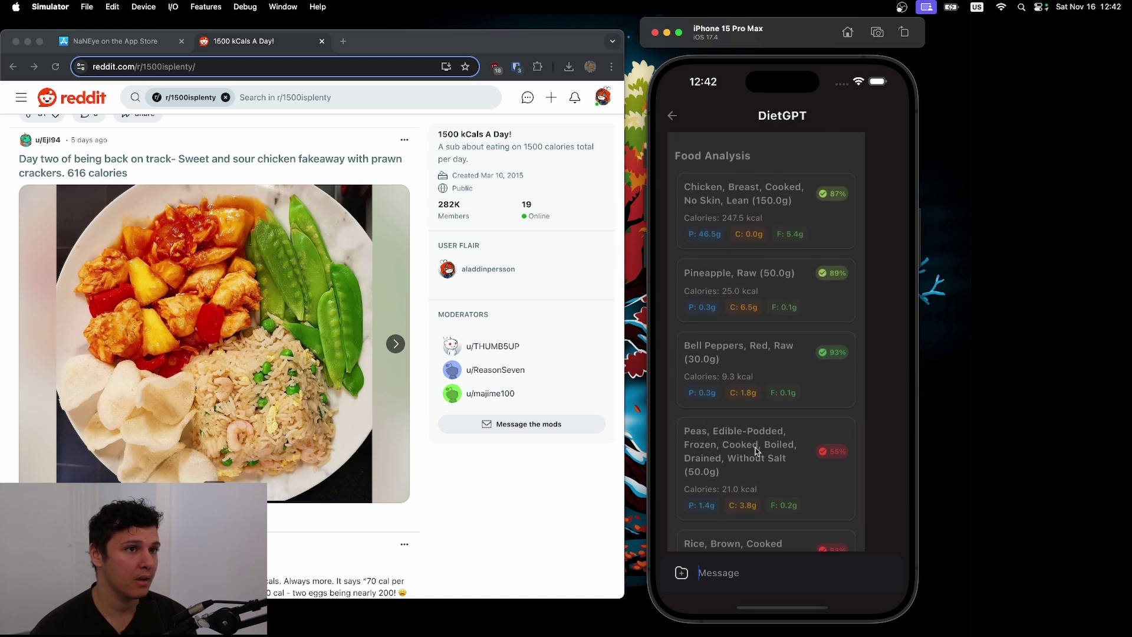
scroll(758, 451, "up", 2)
scroll(769, 331, "up", 1)
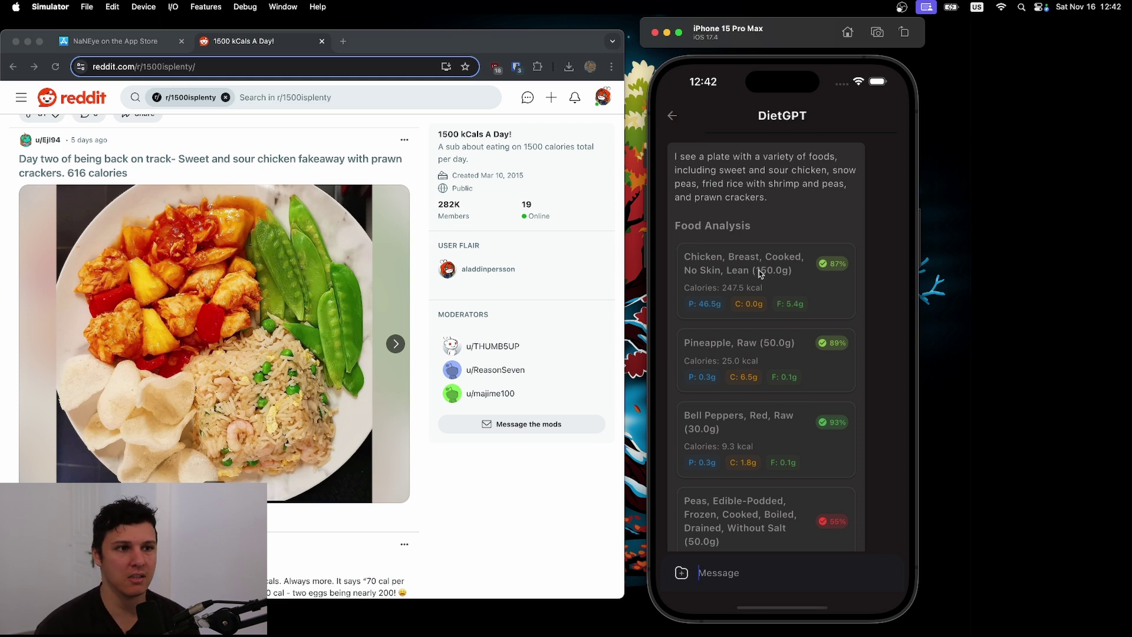
left_click_drag(760, 328, 768, 258)
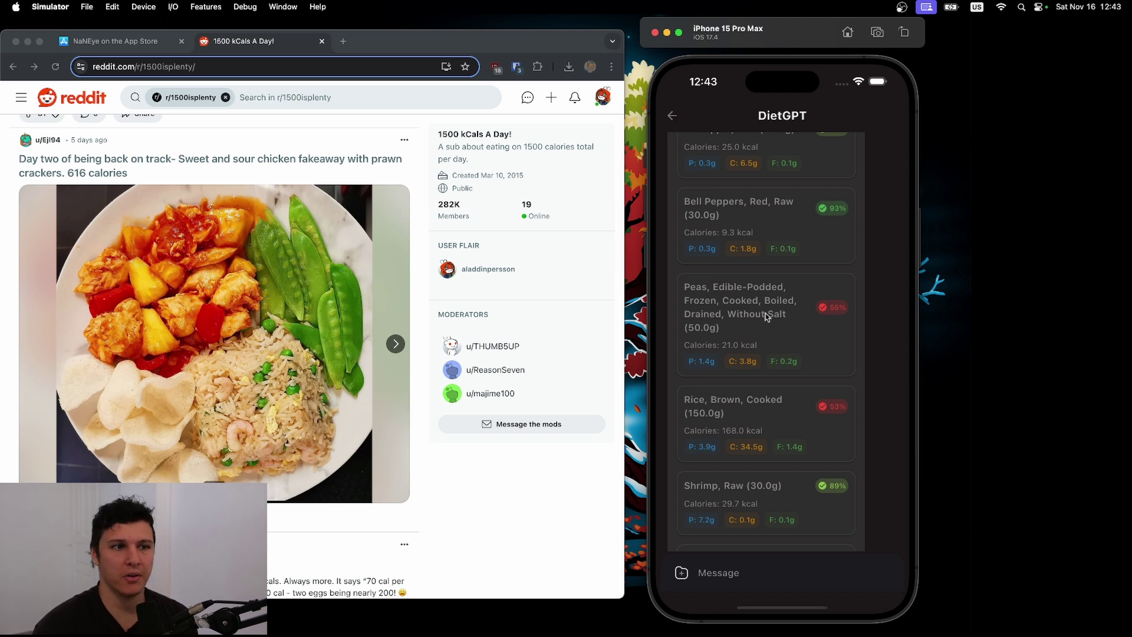
left_click_drag(766, 328, 765, 270)
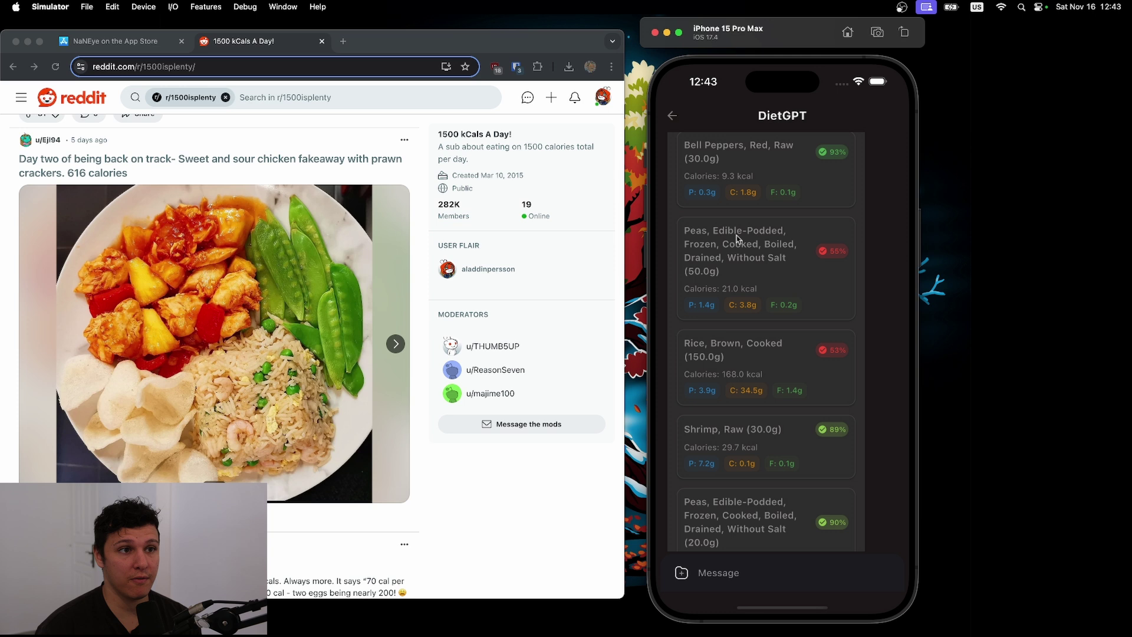
left_click_drag(749, 251, 777, 229)
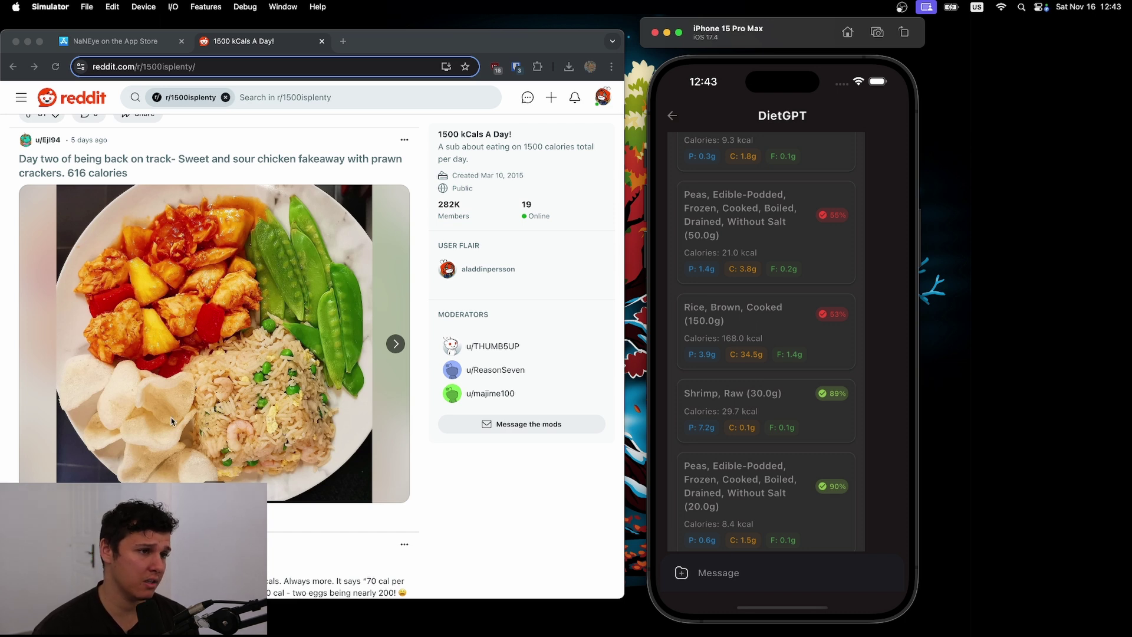
left_click_drag(758, 384, 758, 302)
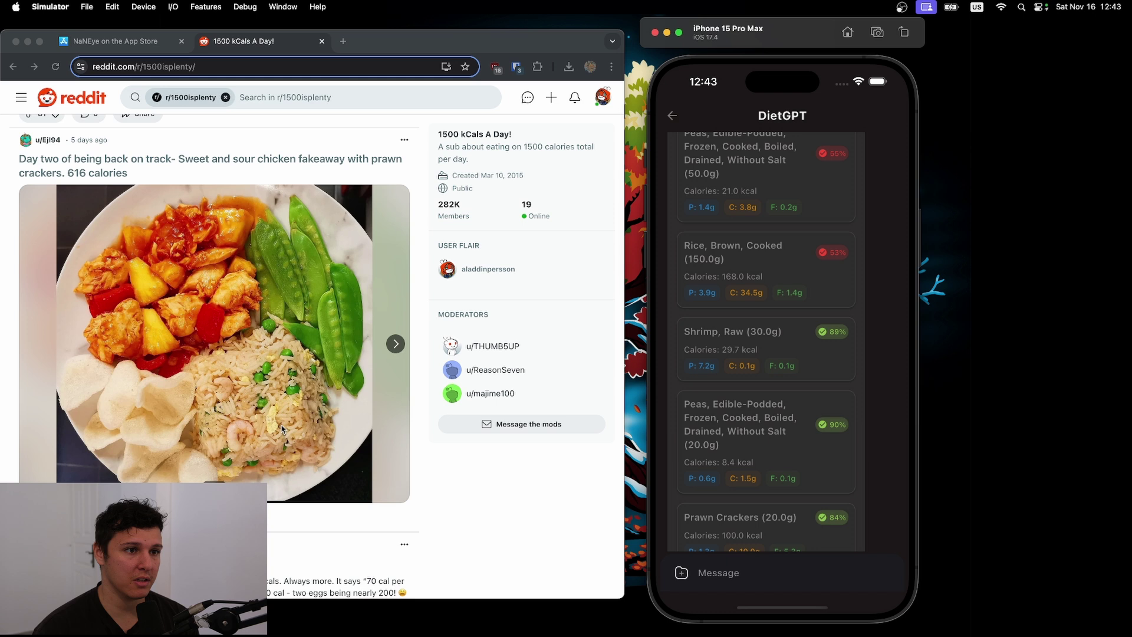
left_click_drag(757, 390, 803, 361)
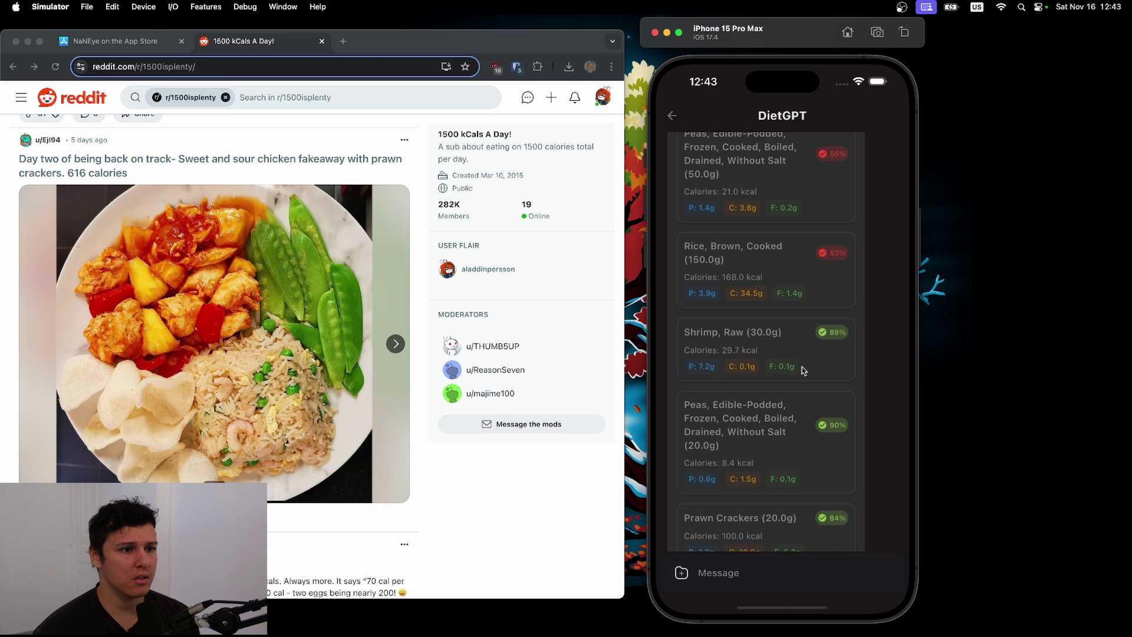
left_click_drag(765, 412, 807, 318)
scroll(807, 318, "down", 3)
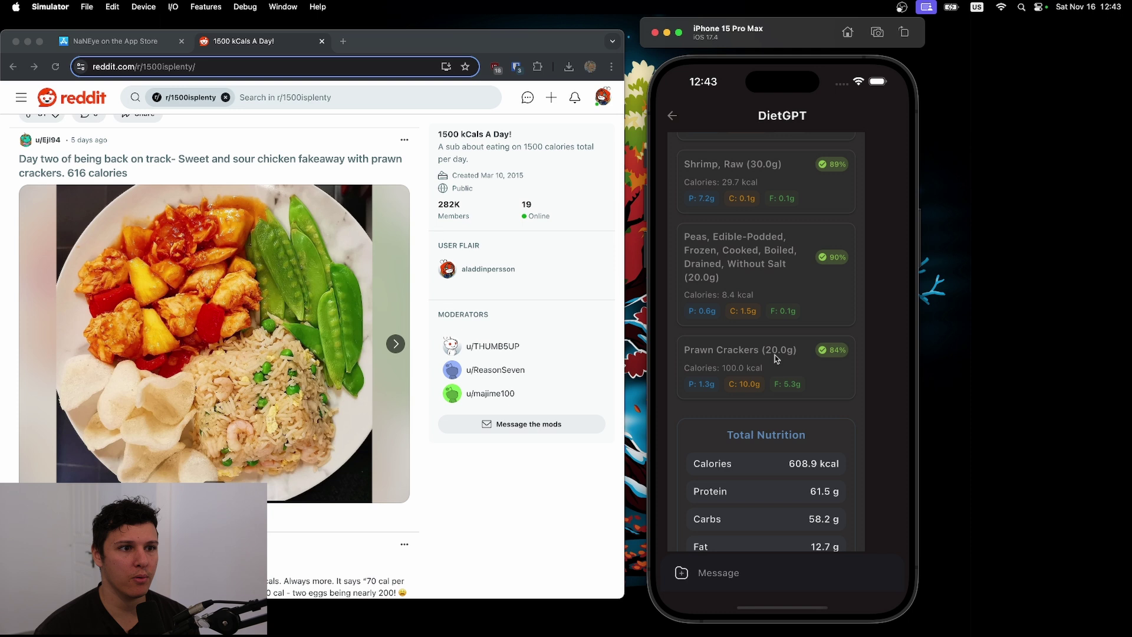
scroll(783, 250, "down", 3)
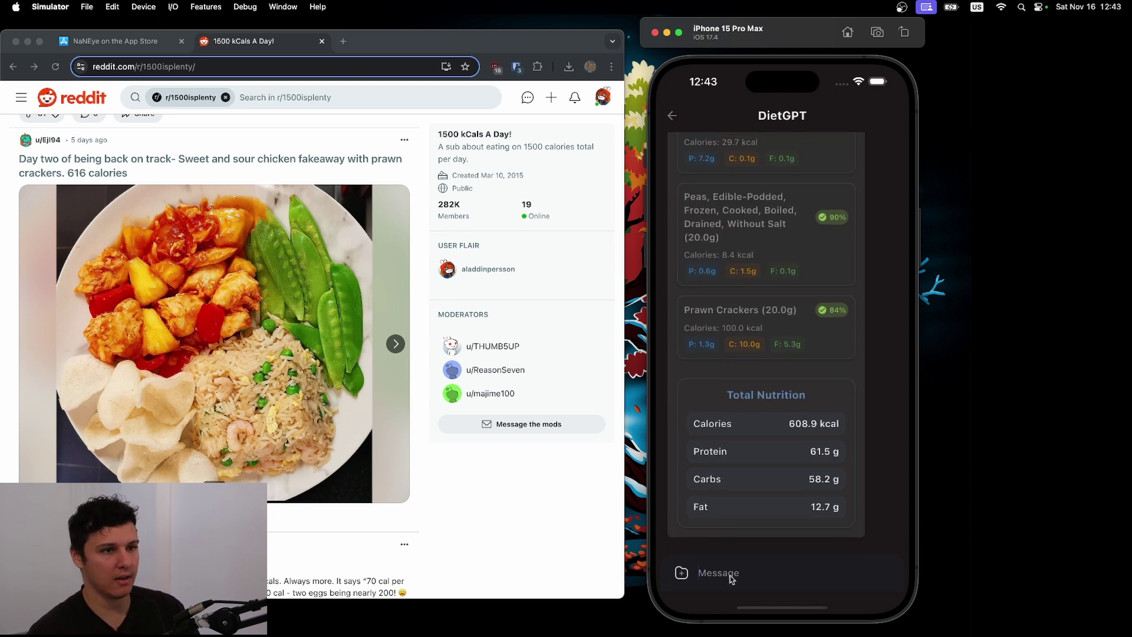
Step: Draft the DietGPT message "You added peas twice, it should only be one" and recheck the pea entries in the analysis
type("You added")
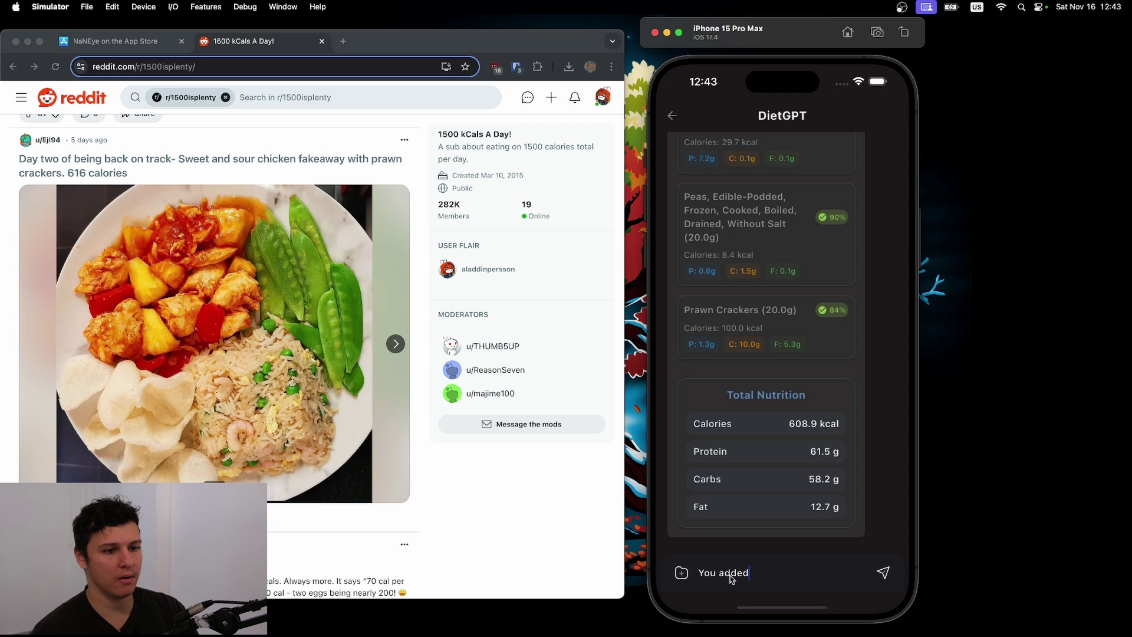
type(" peas twice, it should only be one")
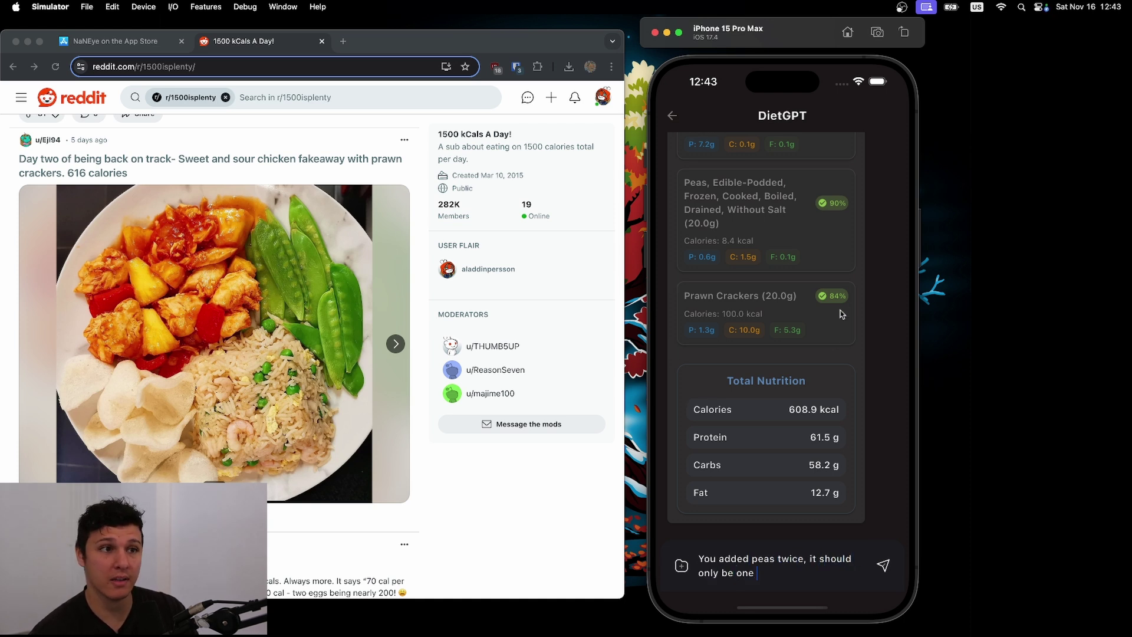
left_click_drag(838, 299, 760, 510)
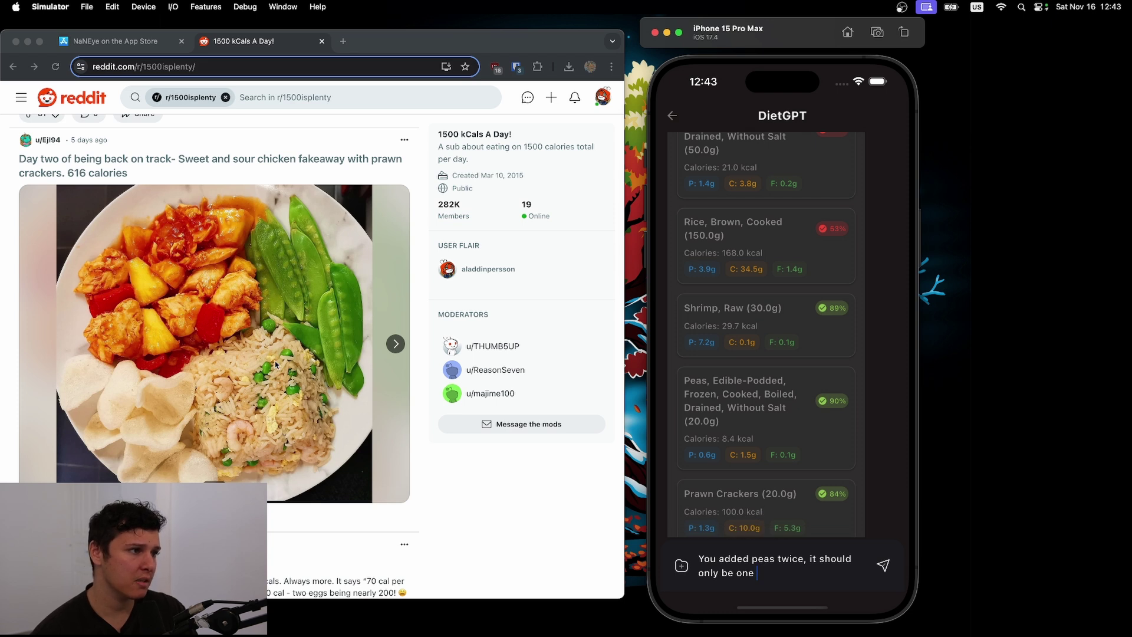
scroll(775, 374, "down", 1)
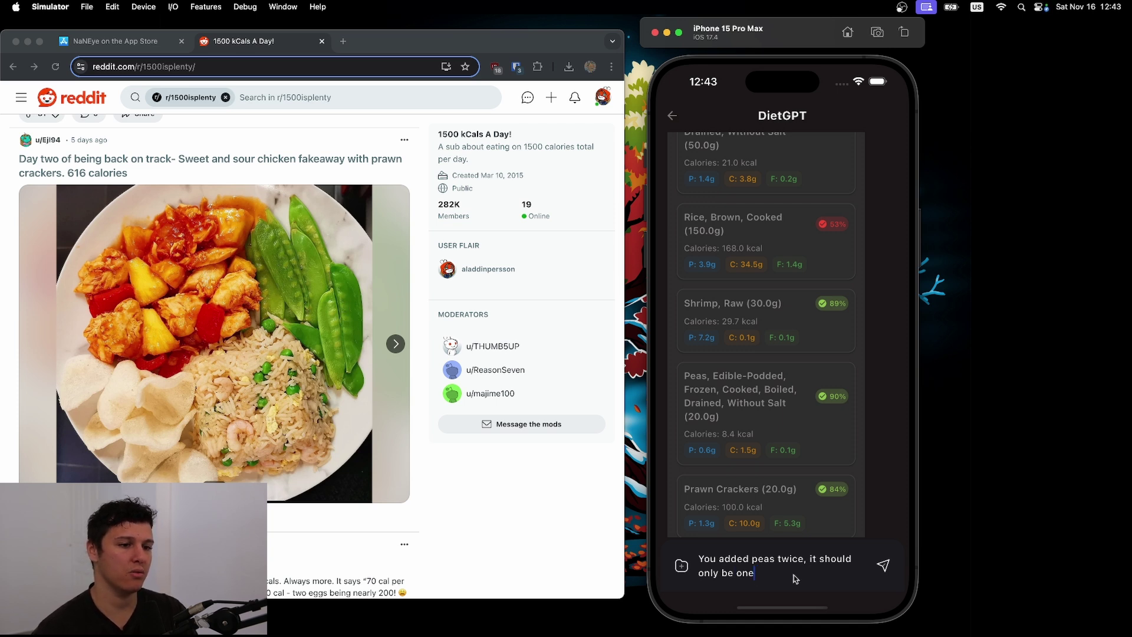
Step: Reword the end of the unsent message so it says "it should edamame and peas separately"
key("BackSpace")
key("BackSpace")
key("BackSpace")
key("BackSpace")
key("BackSpace")
key("BackSpace")
key("BackSpace")
key("BackSpace")
key("BackSpace")
key("BackSpace")
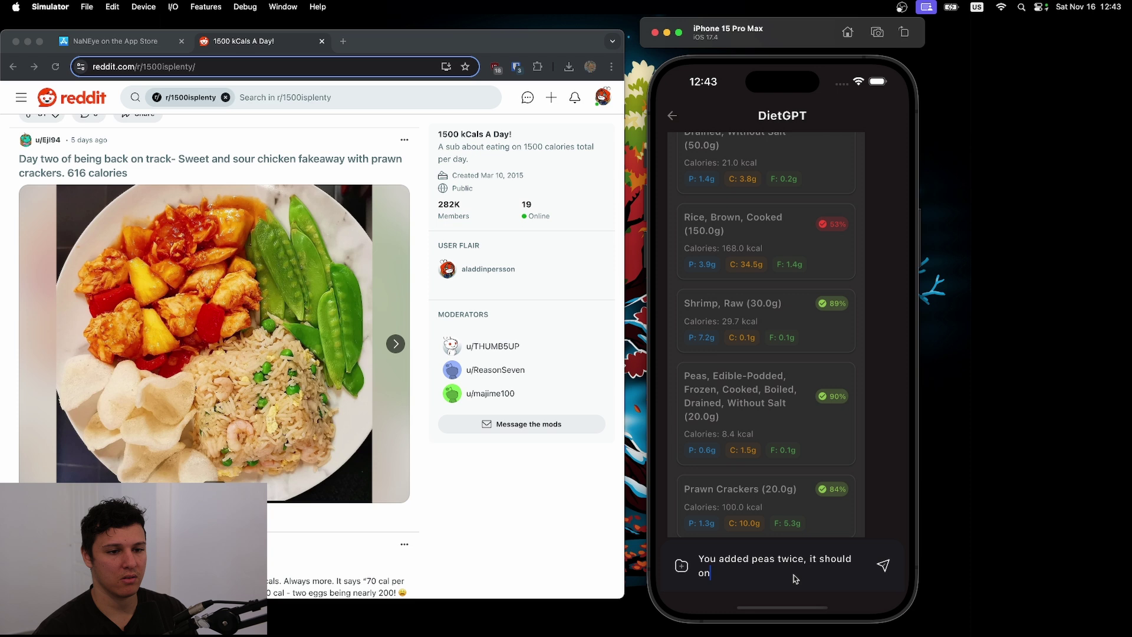
type("edamem")
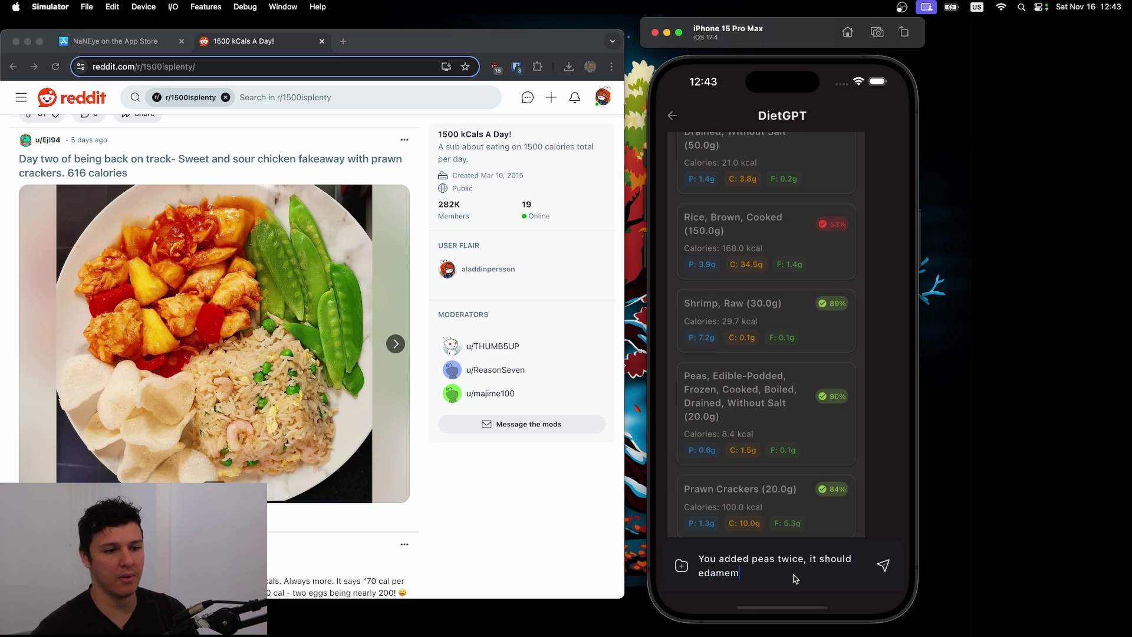
key("BackSpace")
key("BackSpace")
type("ame ")
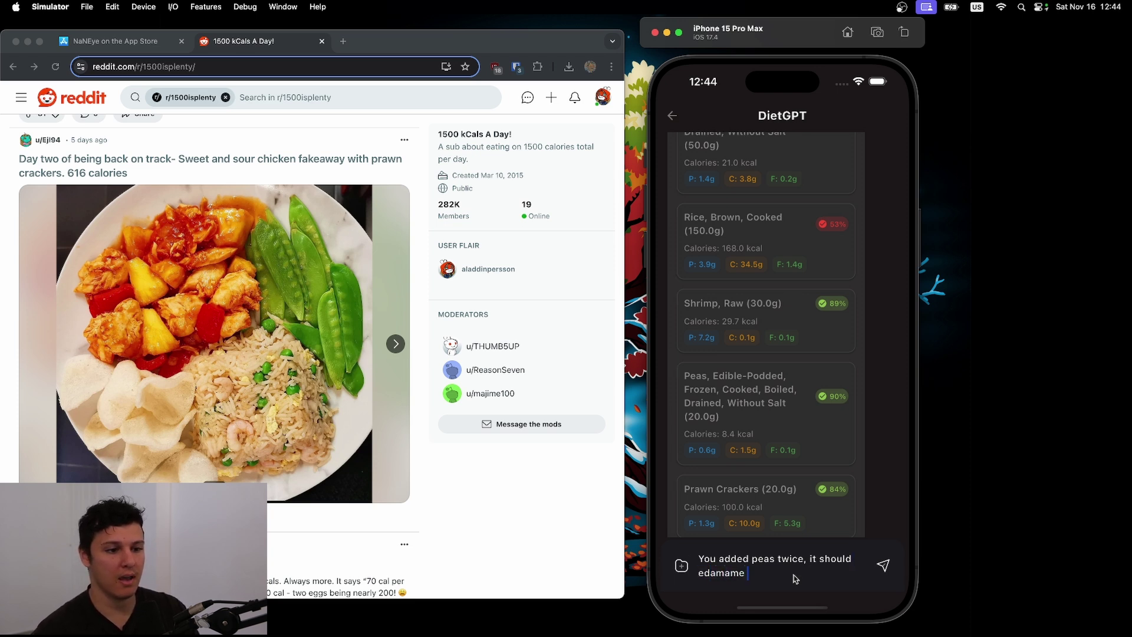
type("and peas separatel")
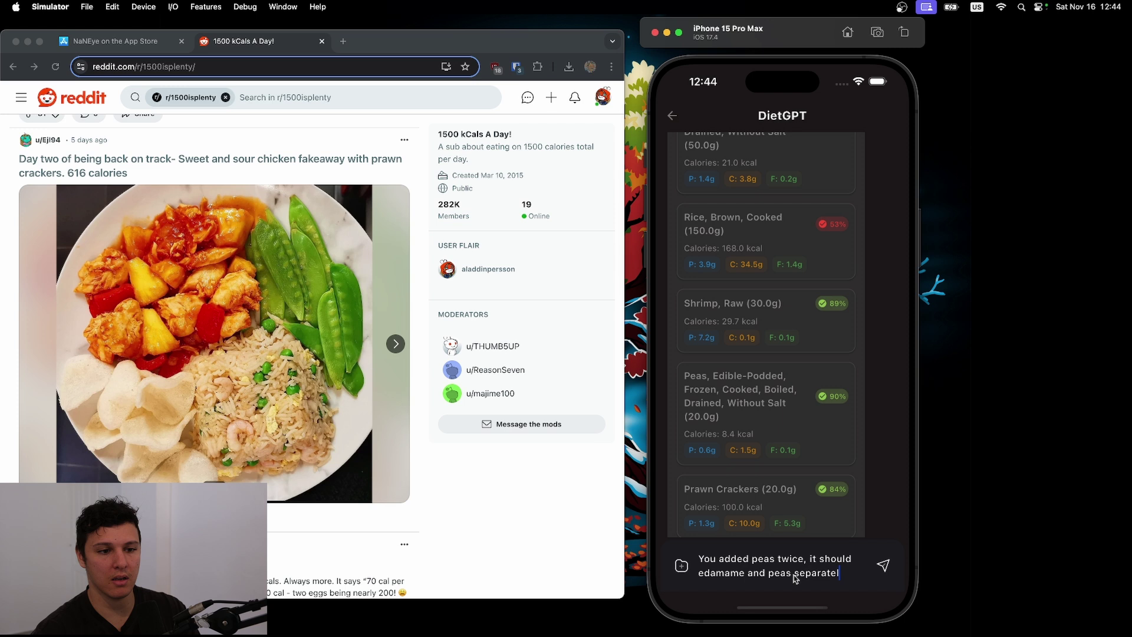
Step: Add ", also there's some small amount of sweet and sour sauce" to the correction message and send it to DietGPT
type("y, also t")
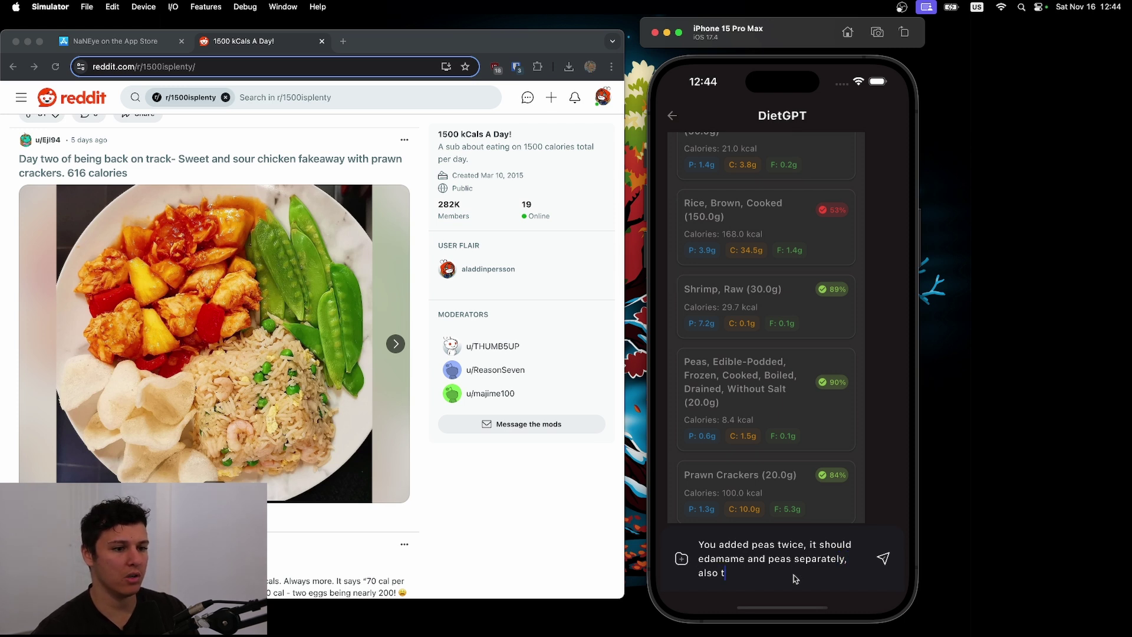
type("here's some small amoun")
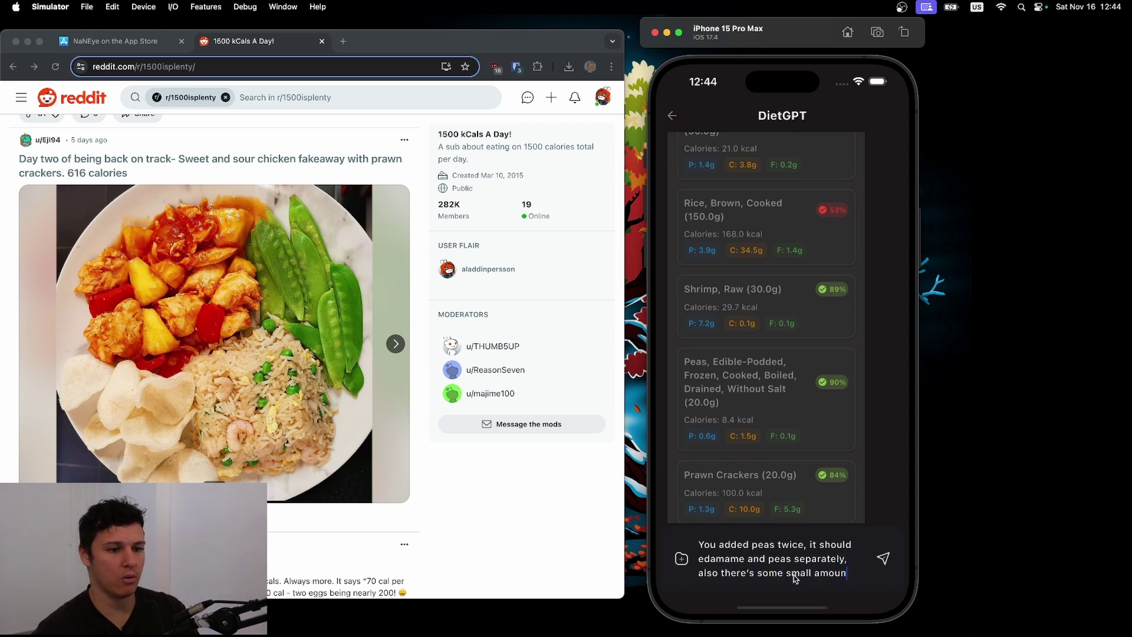
type("t of sweet and sour ")
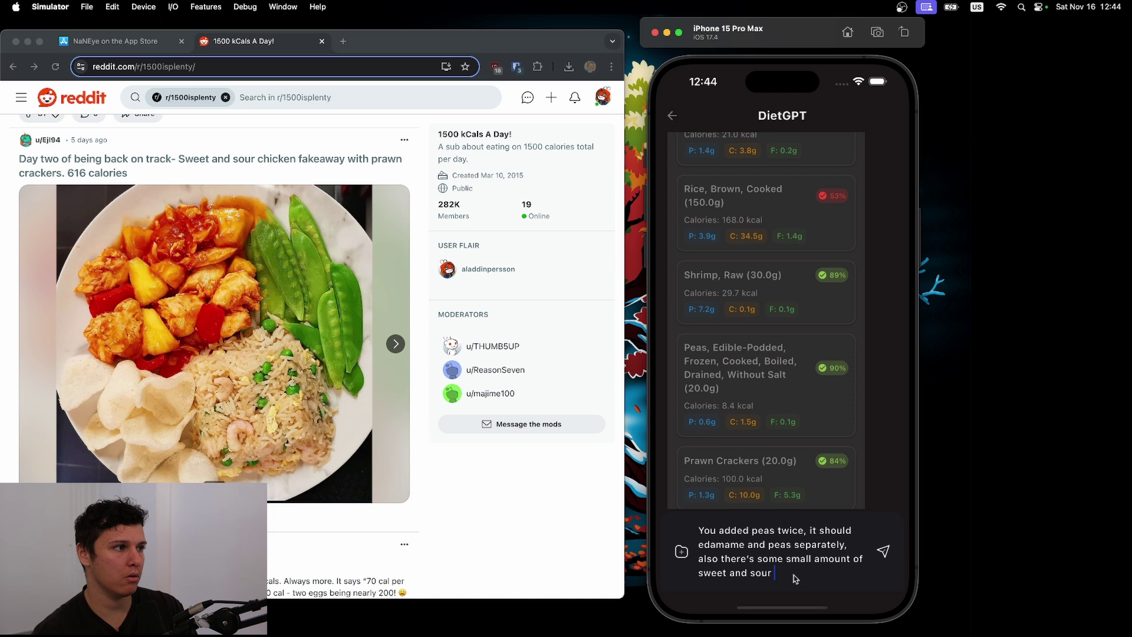
type("sauce")
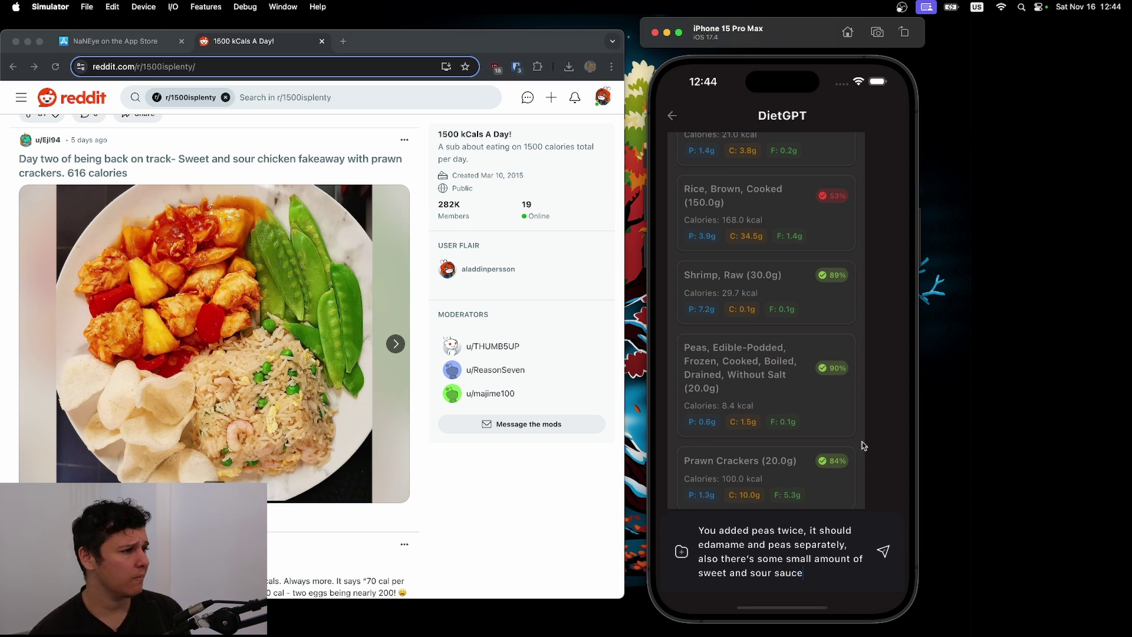
key("Return")
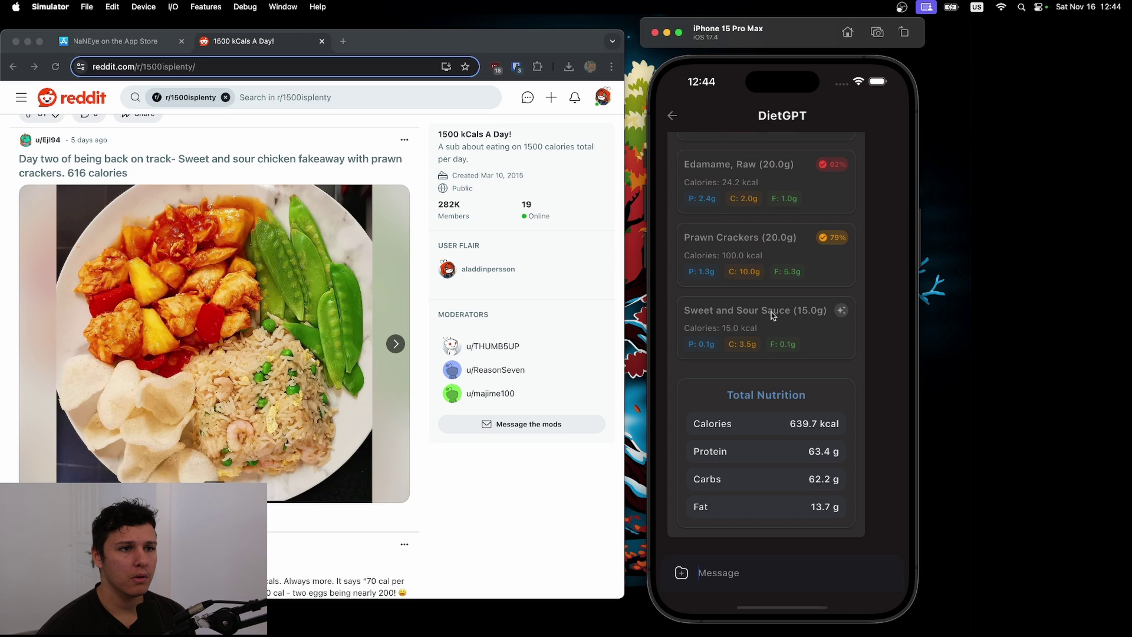
Step: Review the corrected food analysis, checking the peas, rice, shrimp, edamame, prawn crackers and sweet and sour sauce entries and their match percentages
scroll(773, 315, "up", 10)
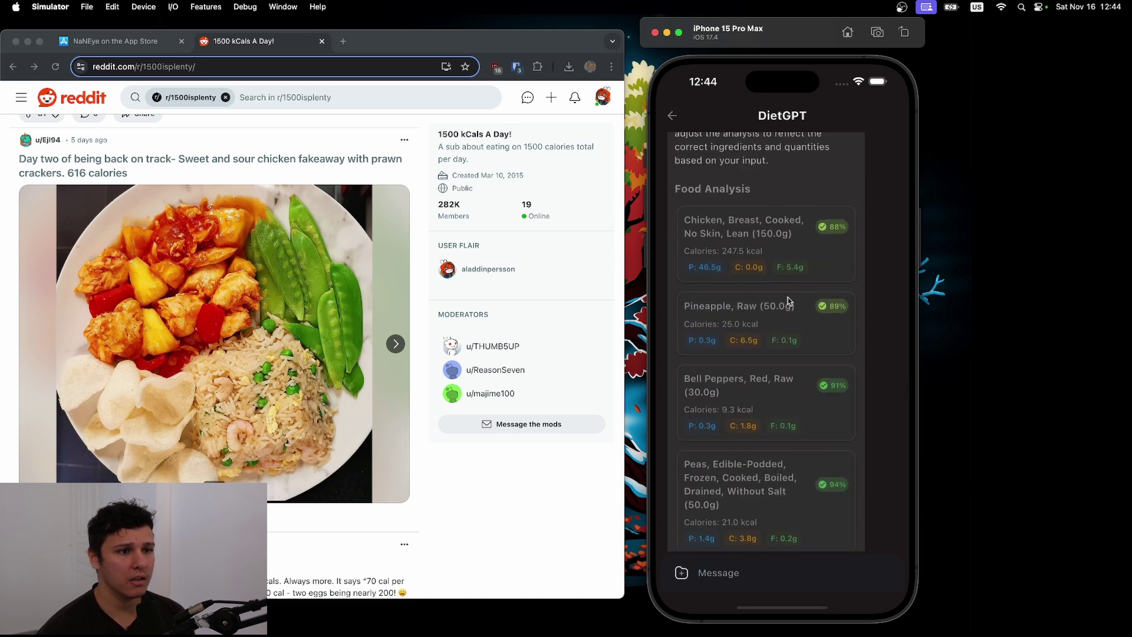
scroll(761, 246, "down", 3)
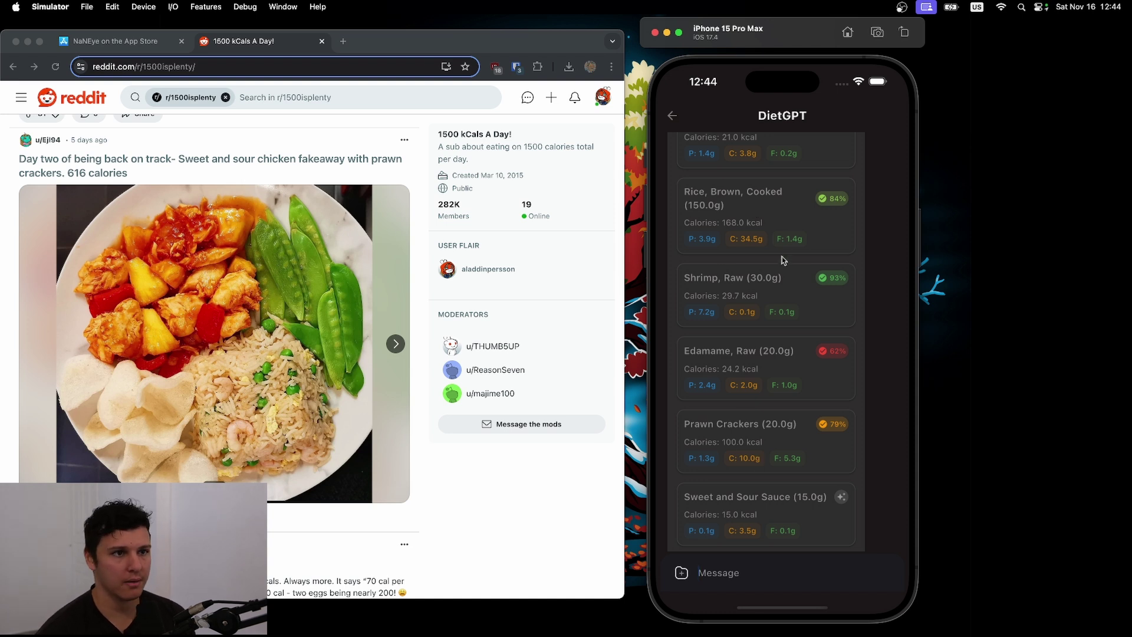
scroll(783, 260, "down", 2)
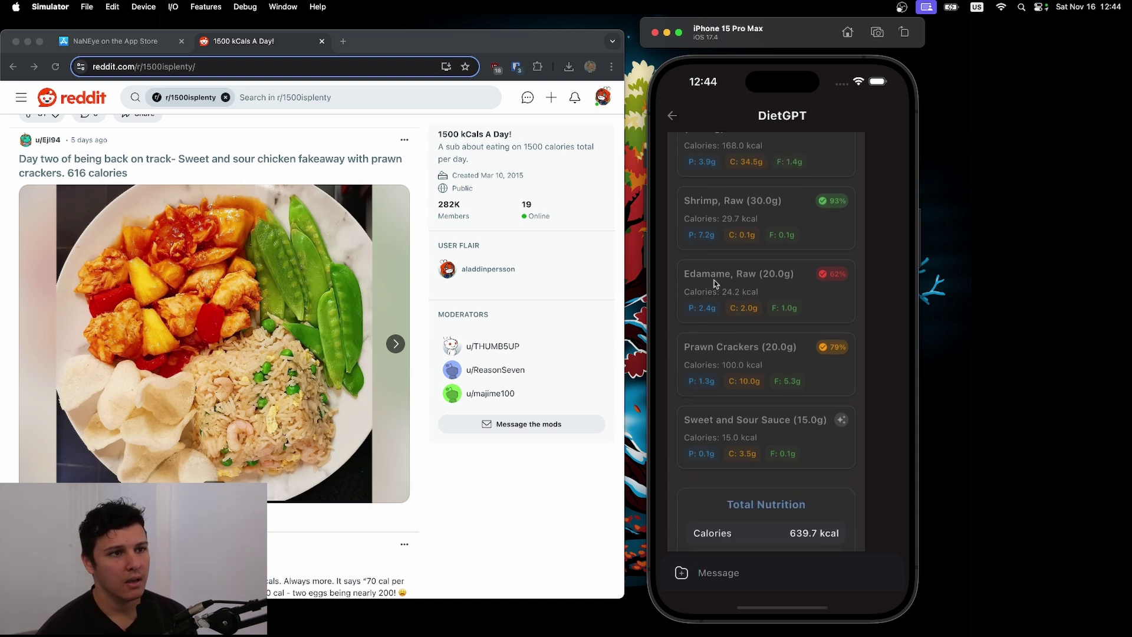
scroll(748, 248, "down", 2)
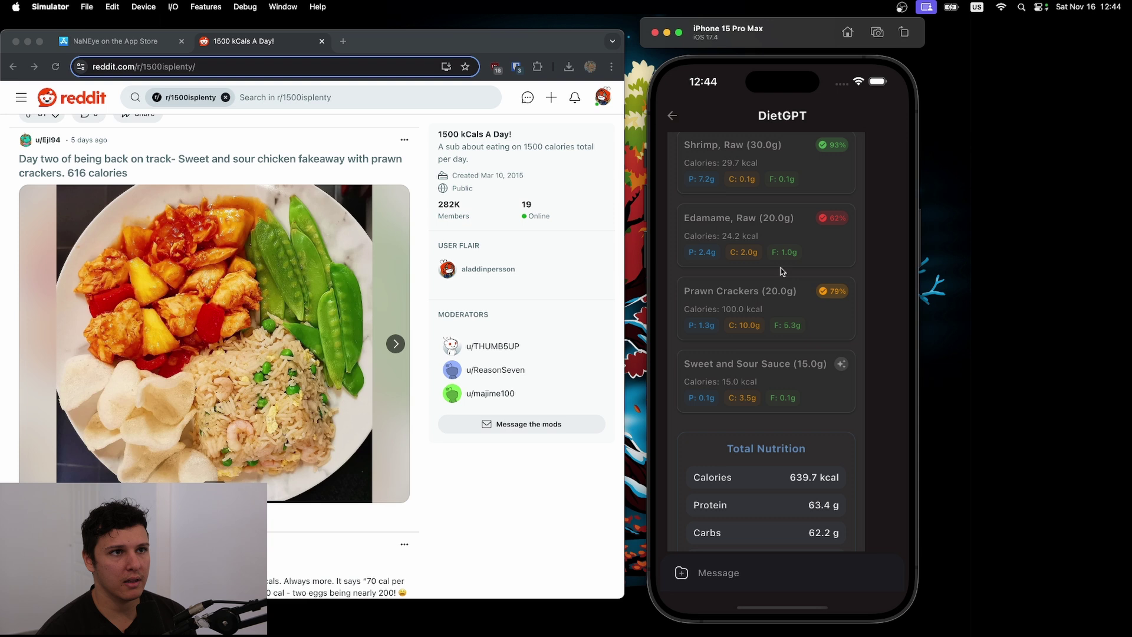
scroll(782, 271, "up", 6)
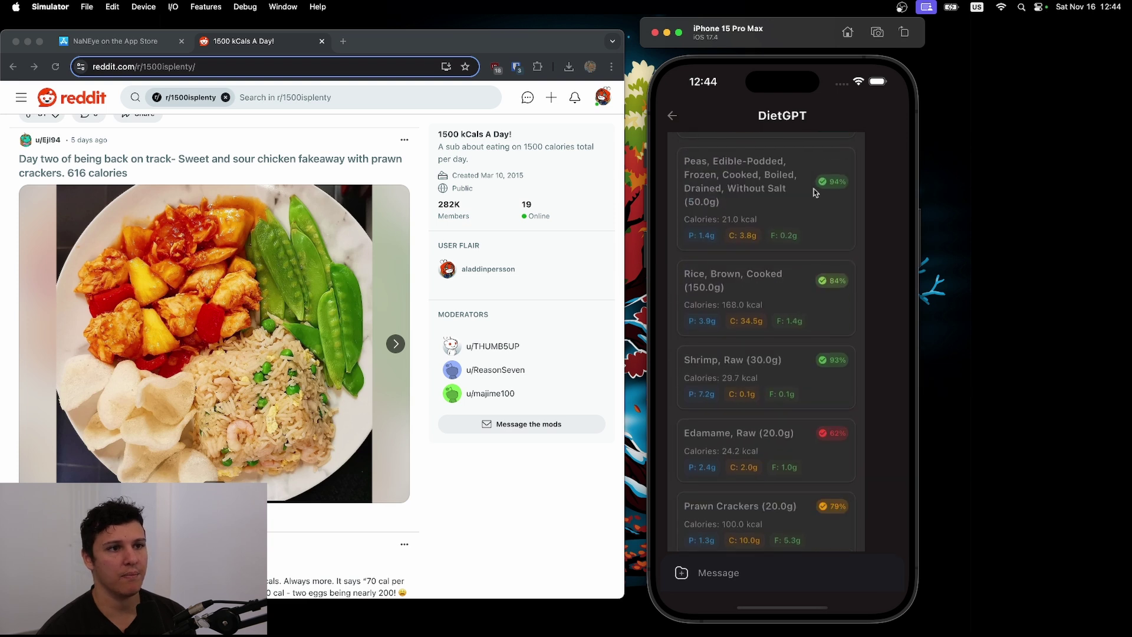
scroll(754, 330, "down", 1)
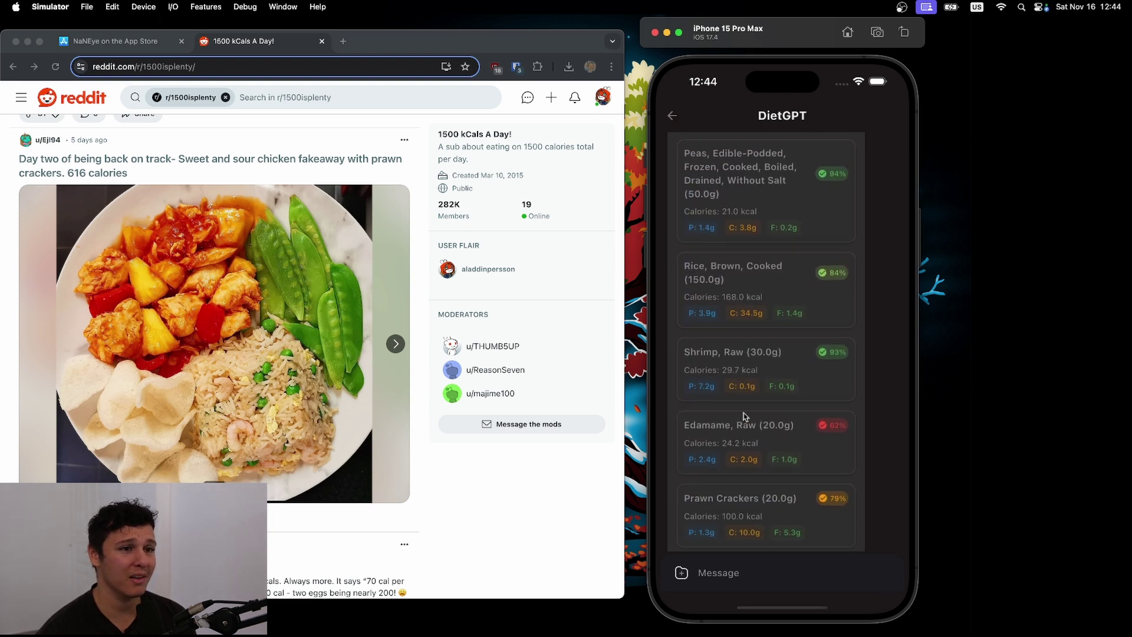
scroll(760, 353, "down", 2)
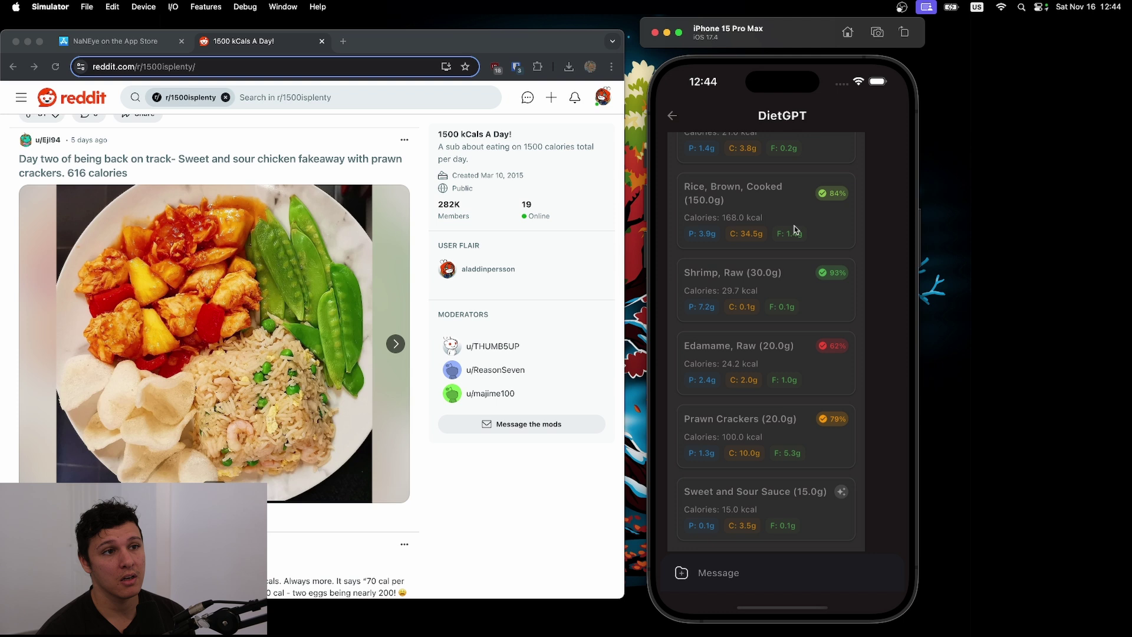
scroll(807, 194, "down", 5)
Step: Send DietGPT the message "Yes store it" and return to today's diet overview
left_click(752, 575)
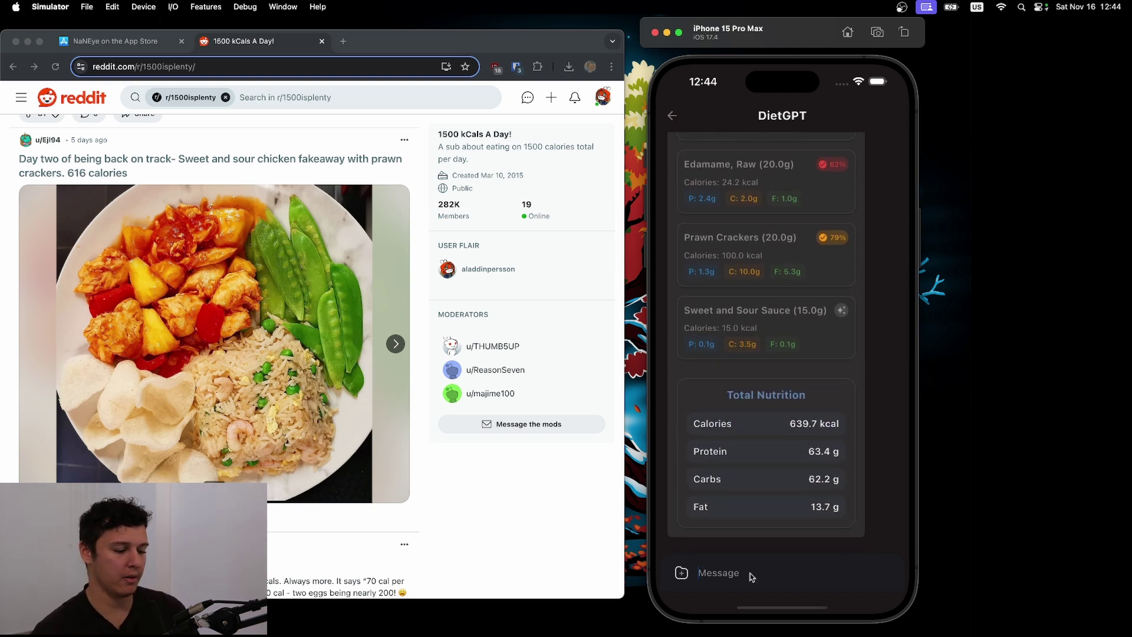
type("Yes store it")
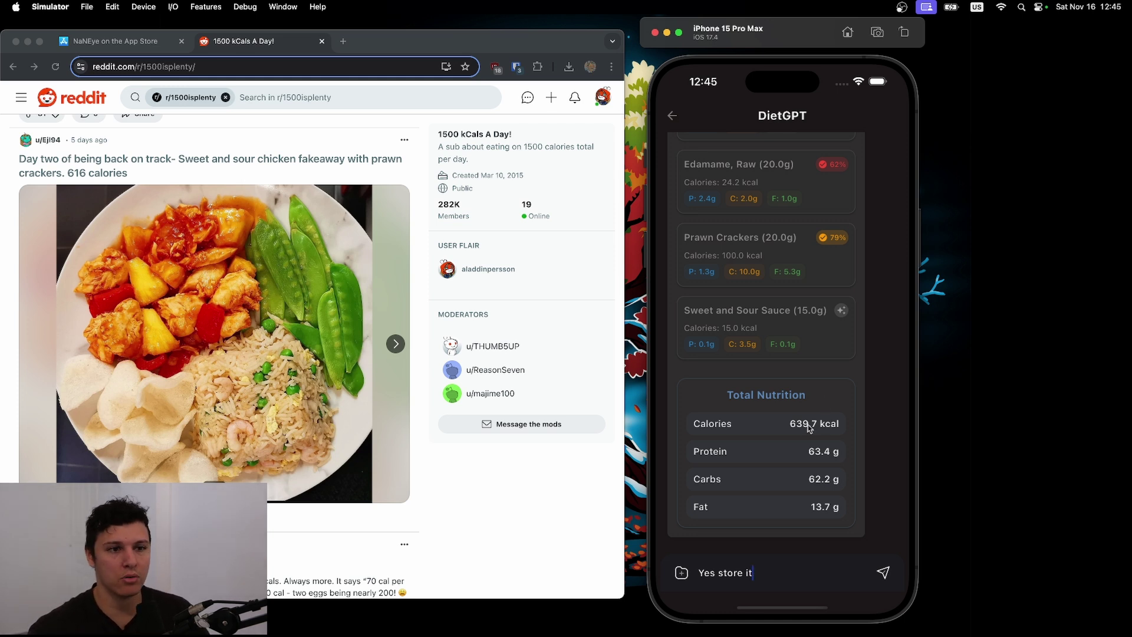
key("Return")
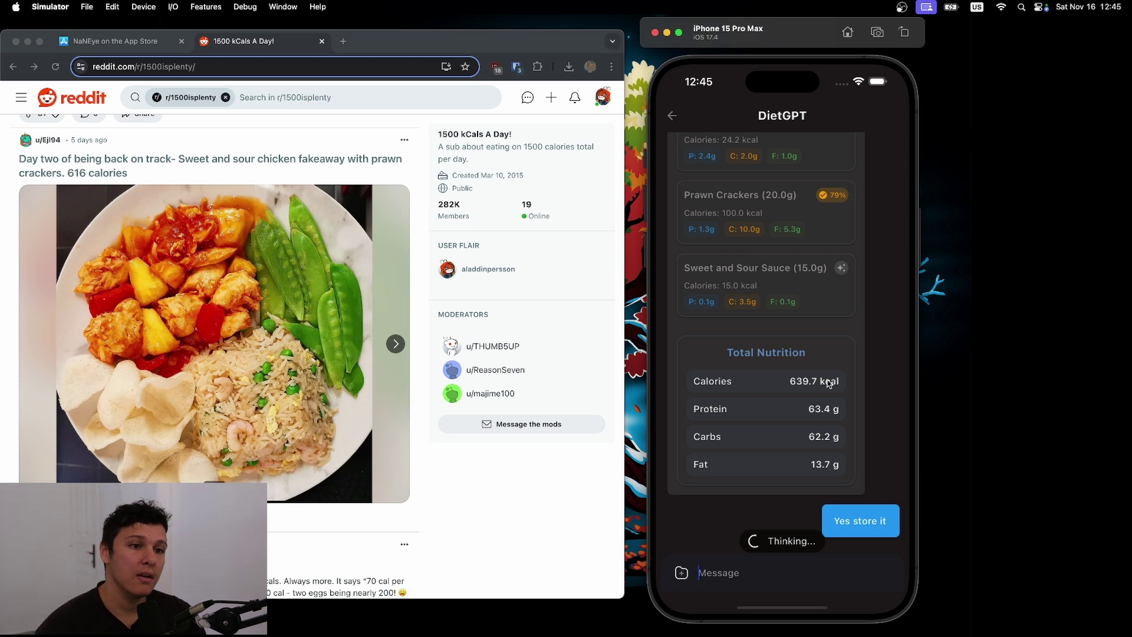
left_click(672, 116)
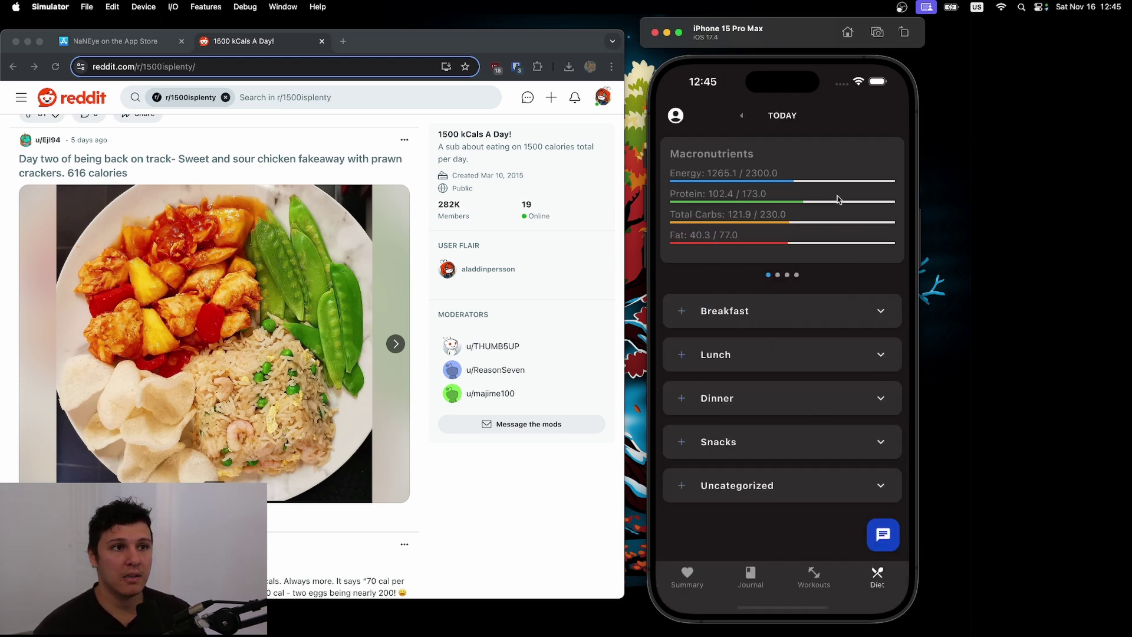
Step: Examine Fiber's contributing foods in today's micronutrient overview, close the details and return to the macronutrient summary
left_click_drag(819, 210, 794, 296)
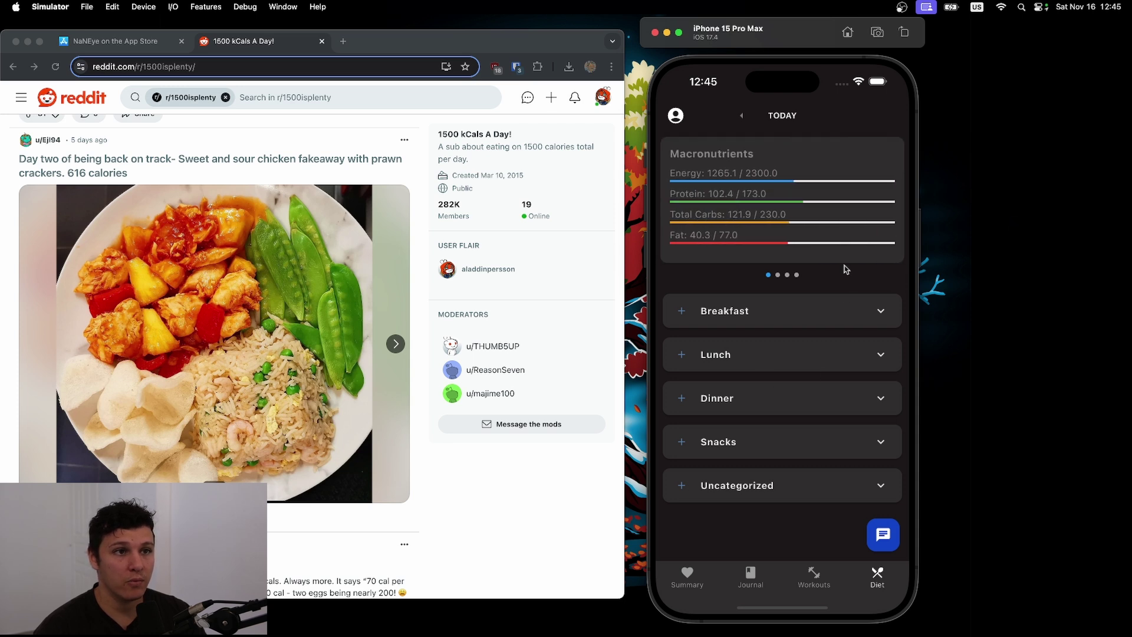
left_click_drag(846, 265, 762, 255)
left_click(760, 175)
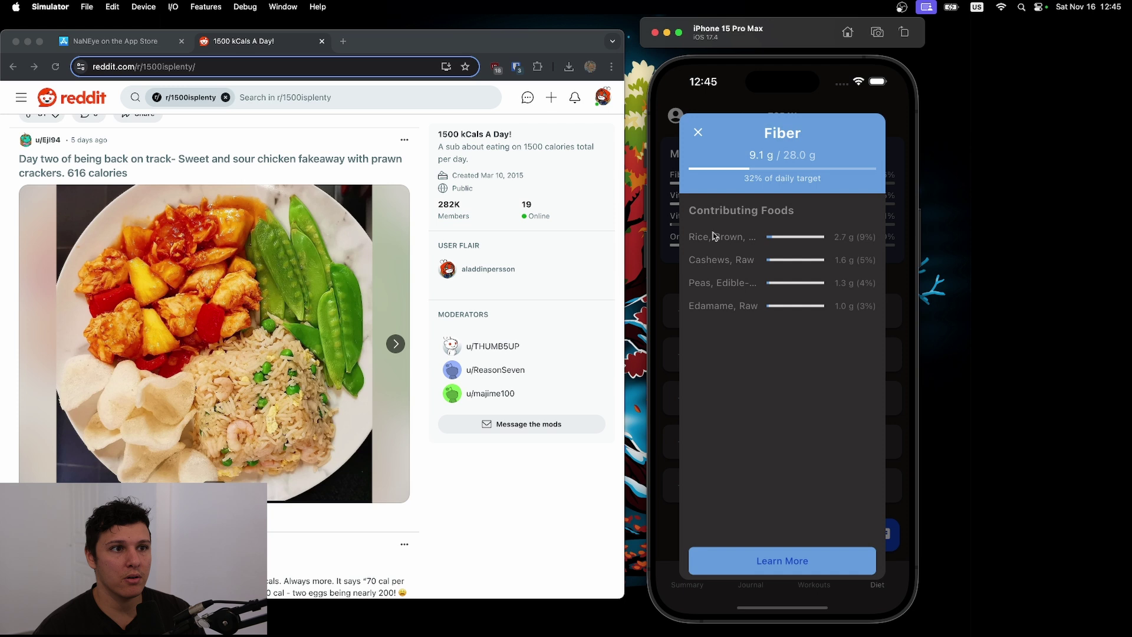
left_click(698, 132)
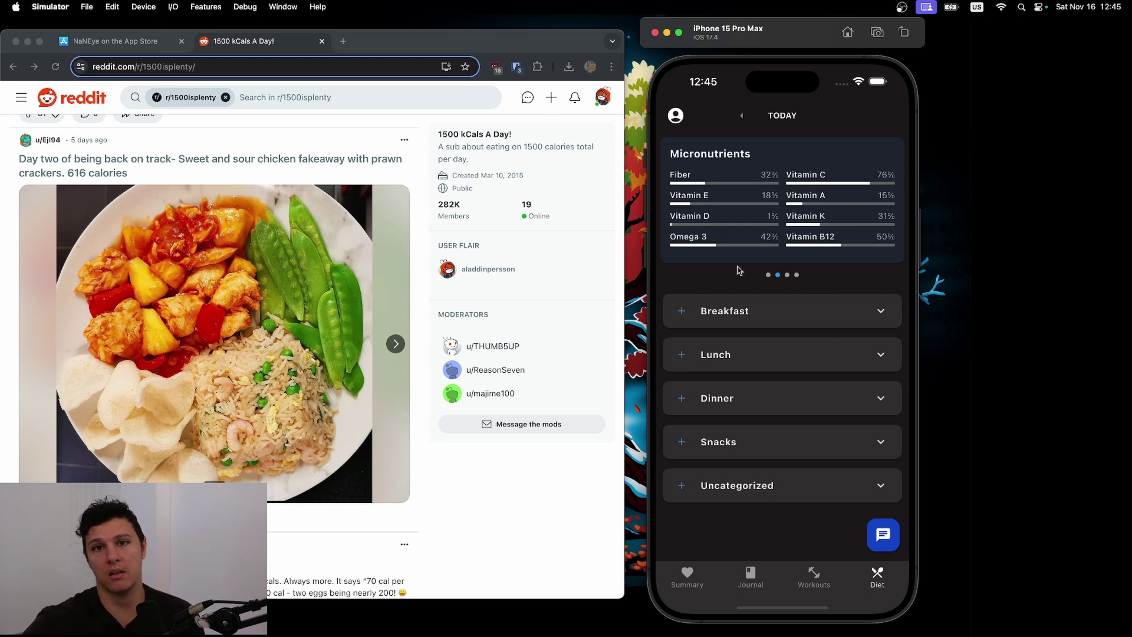
left_click_drag(773, 220, 954, 219)
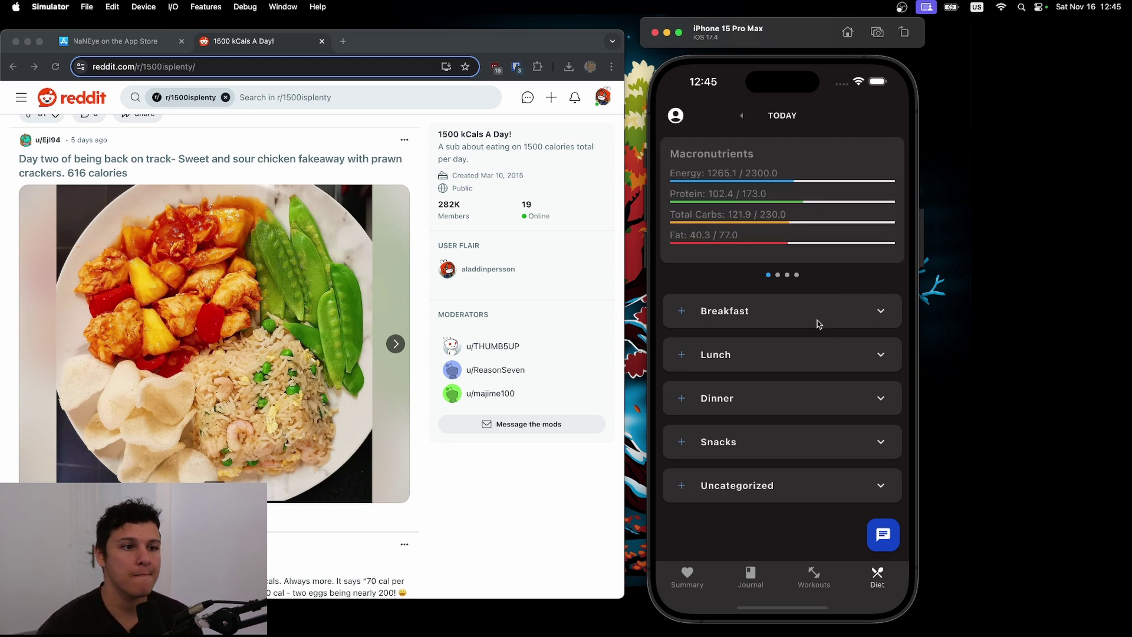
Step: Delete the last meal entry from today's Lunch, confirm its removal and collapse the Lunch section
left_click(828, 349)
scroll(872, 435, "right", 5)
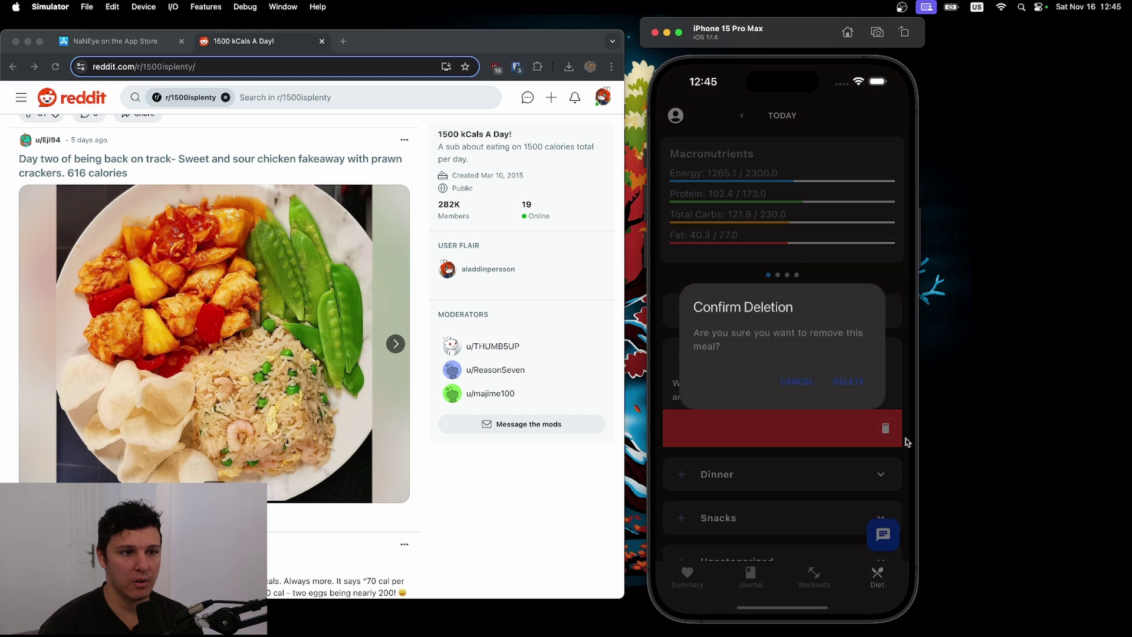
left_click(853, 383)
left_click(800, 361)
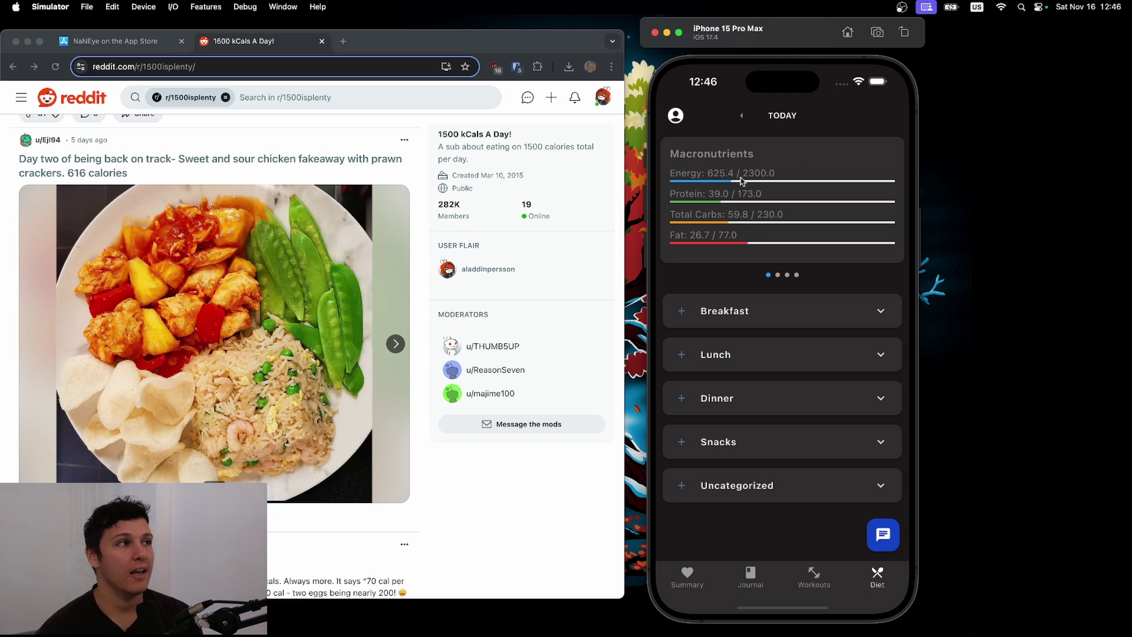
Step: Switch to Chrome and show the NaNEye page on the App Store
left_click(119, 40)
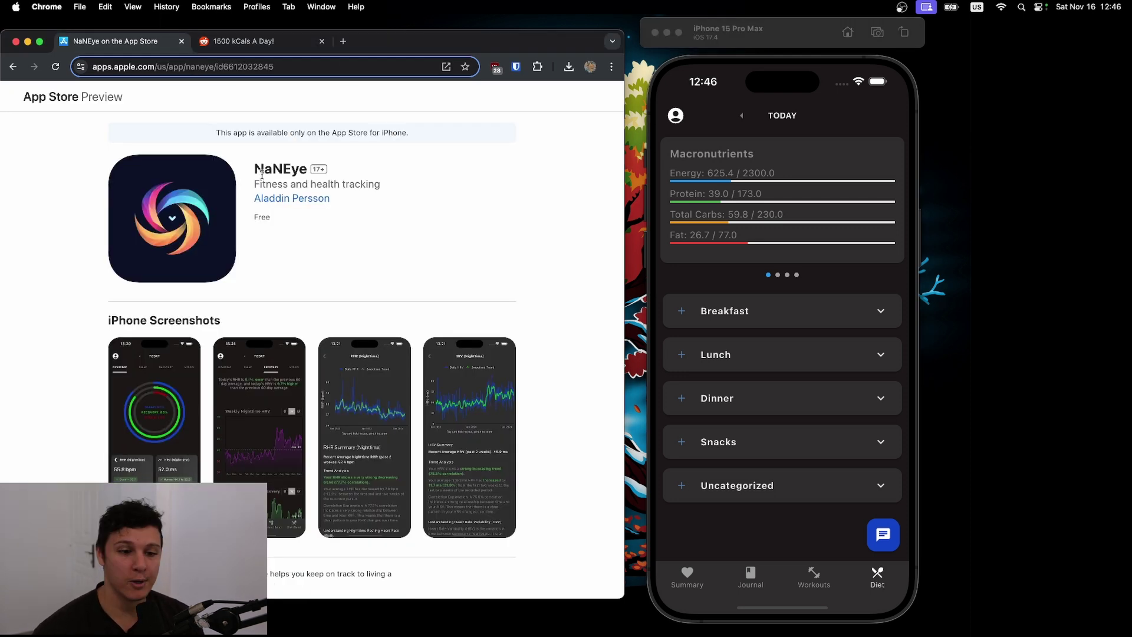